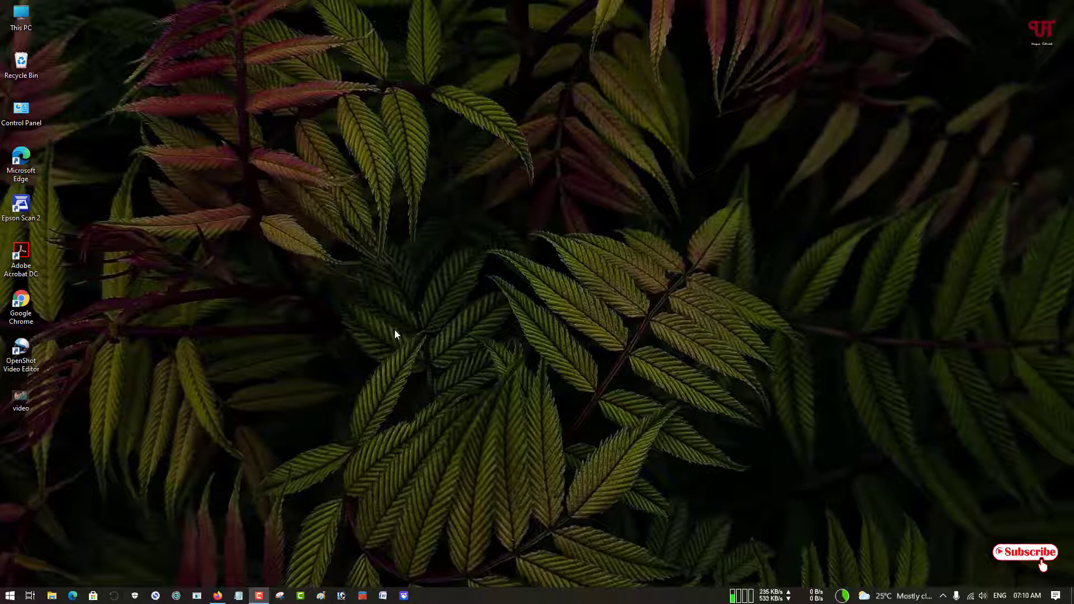
Visit openshot.org from the Google results, reach the v2.5.1 download page, then close Firefox.
click(218, 595)
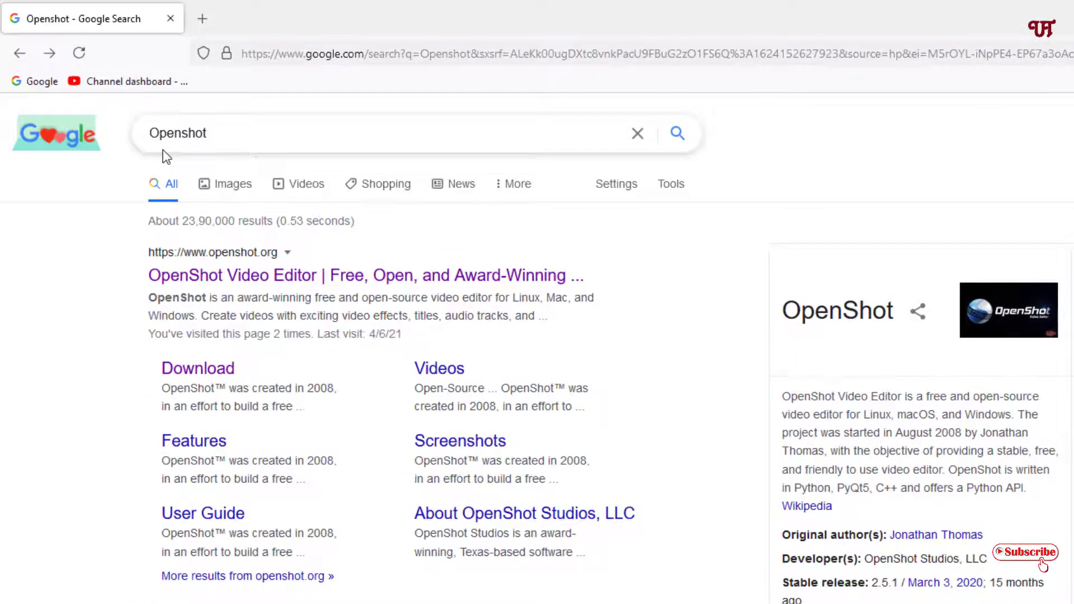
click(207, 283)
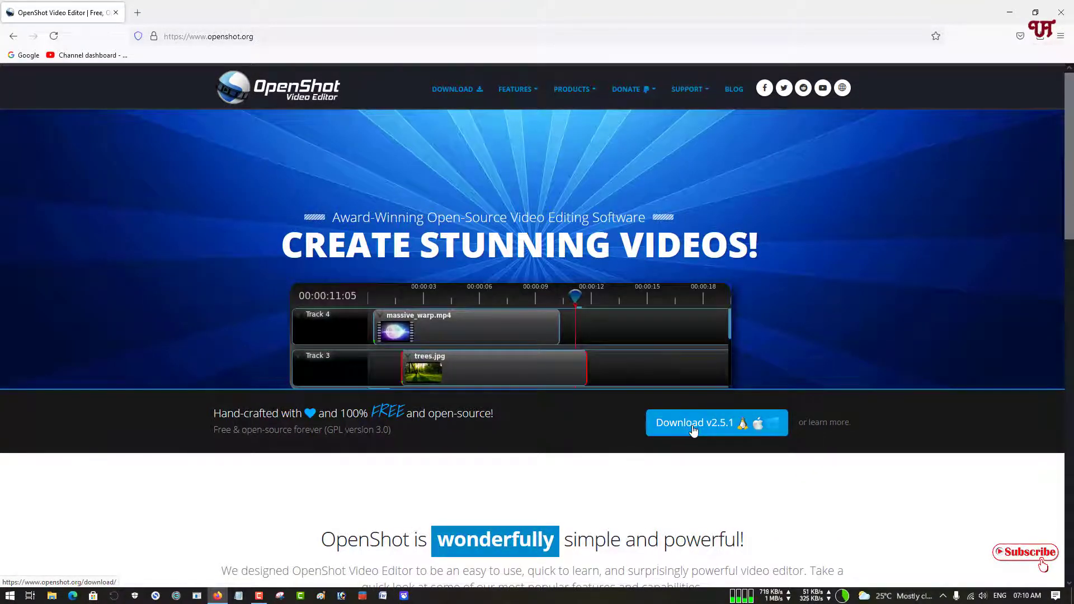
click(693, 429)
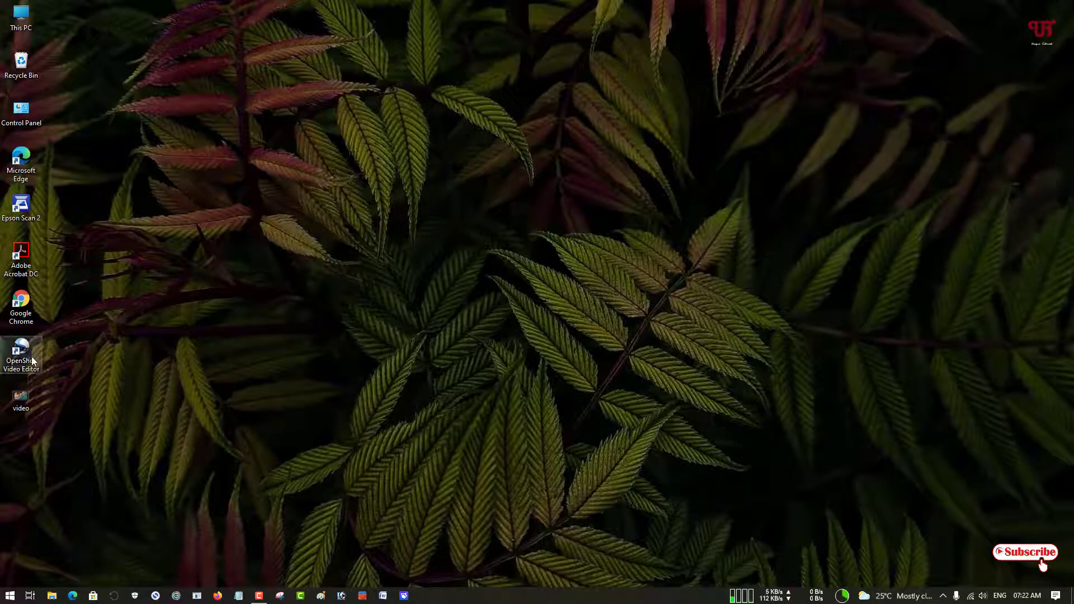
Launch OpenShot, import video.mp4, maximize the window, place the clip on Track 4 and widen the preview.
double_click(30, 358)
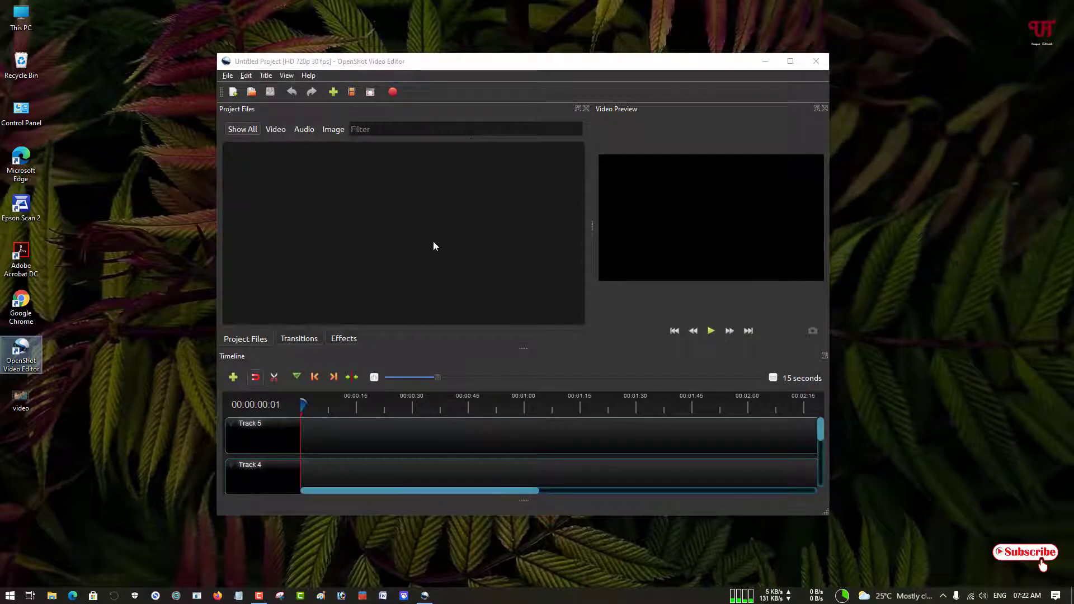
drag(2, 404, 318, 243)
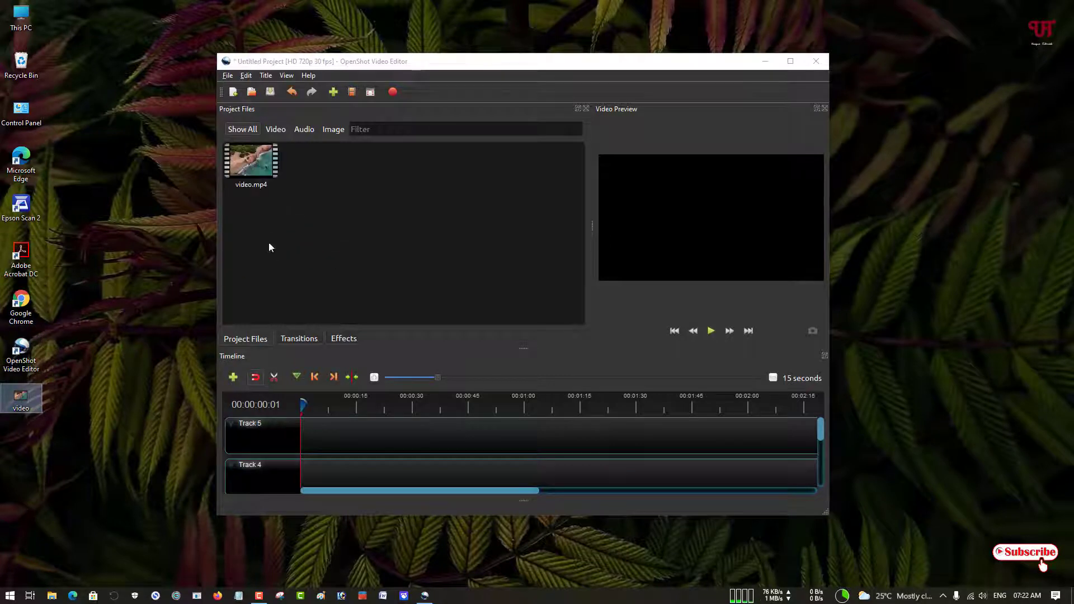
click(791, 61)
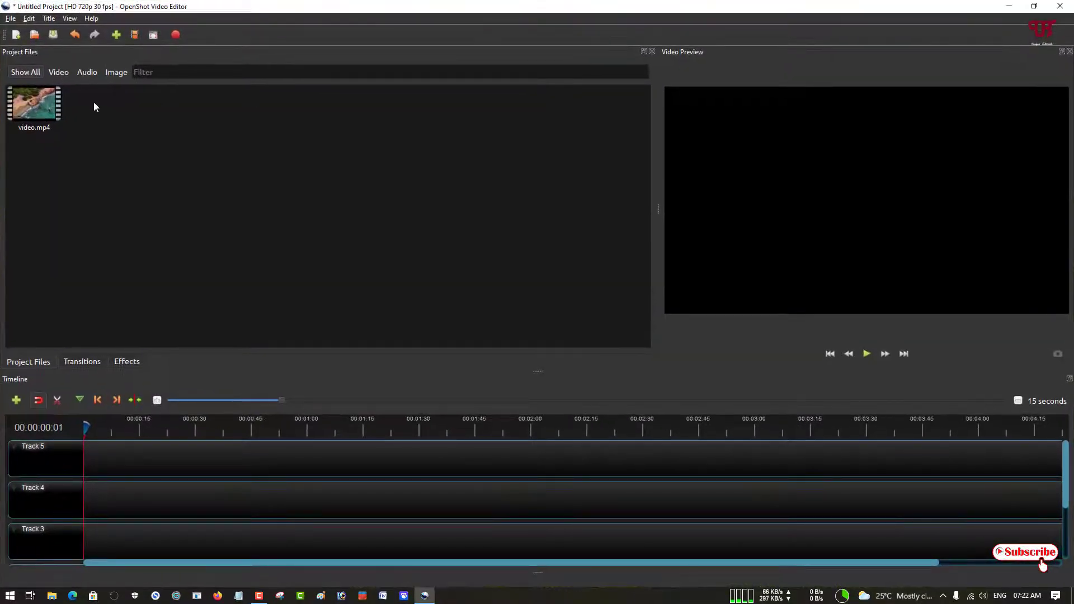
drag(46, 109, 81, 492)
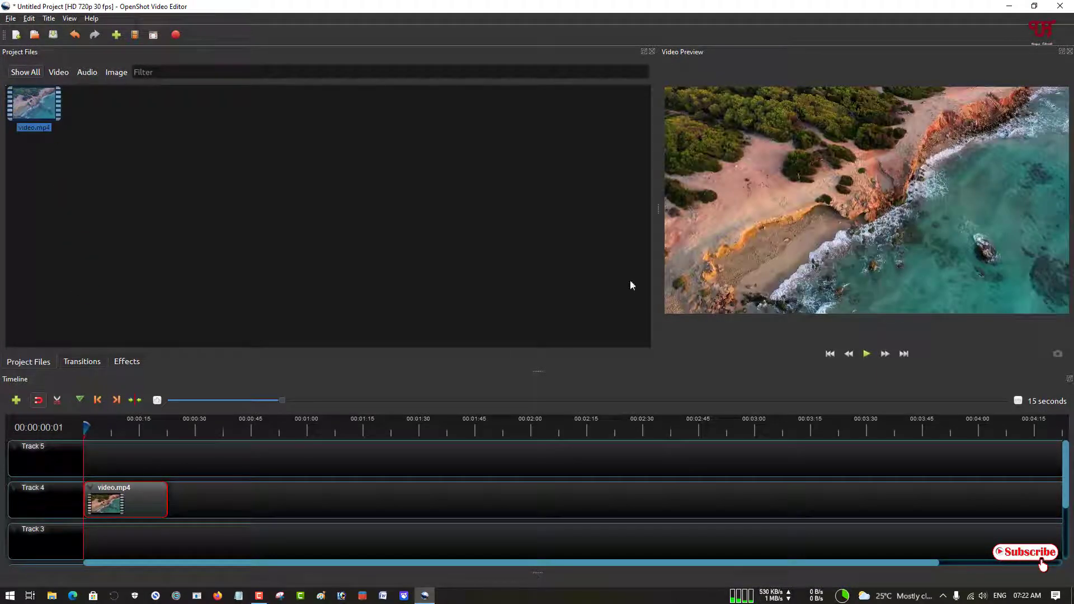
drag(657, 209, 269, 230)
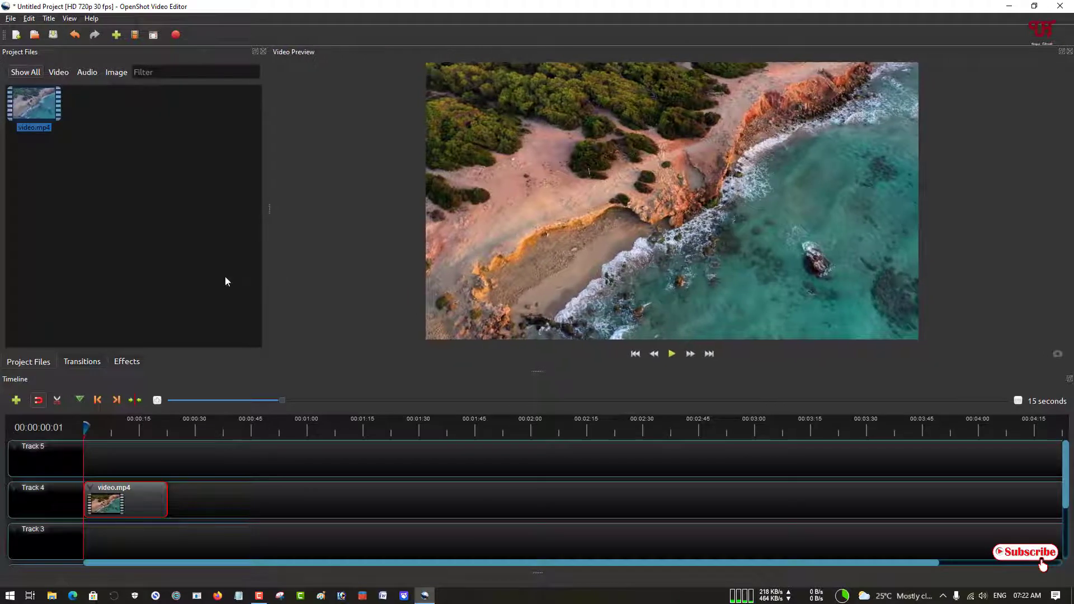
Show the video.mp4 clip's Properties and move the playhead to about 00:00:04:12.
right_click(126, 500)
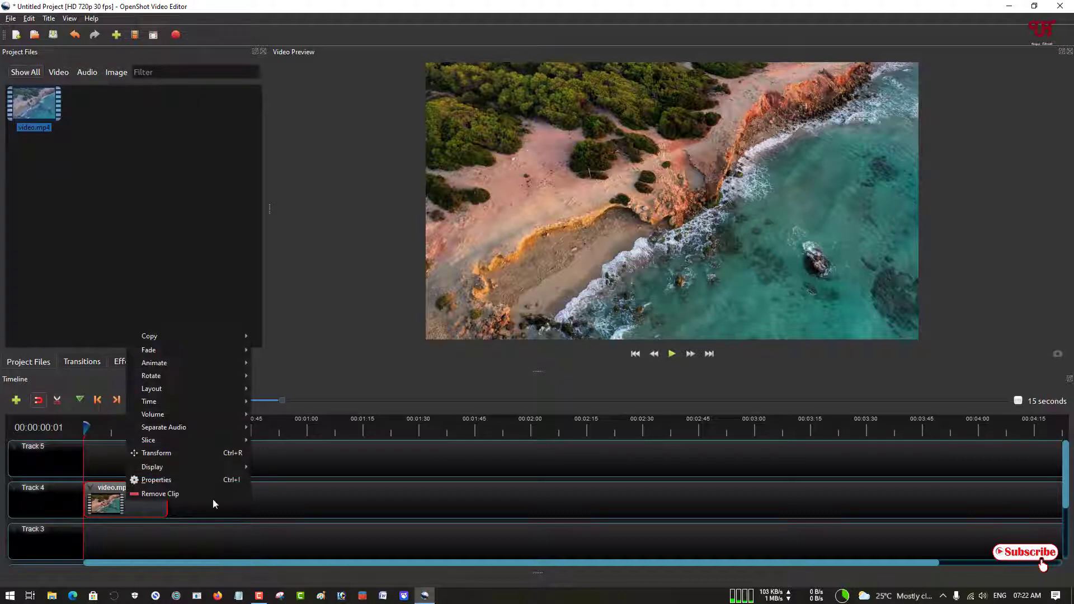
click(214, 479)
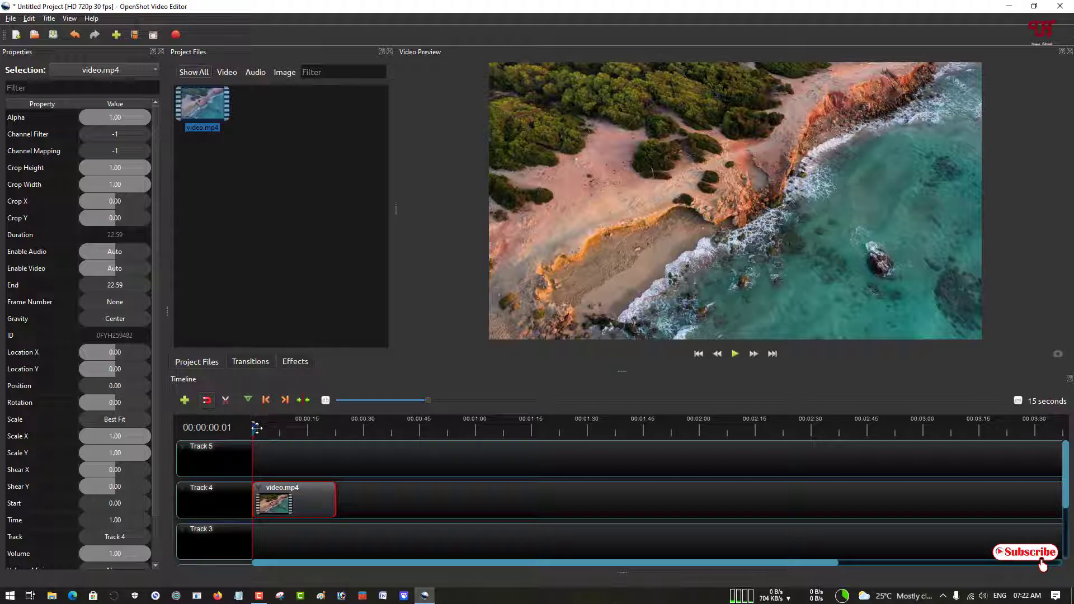
drag(256, 428, 268, 428)
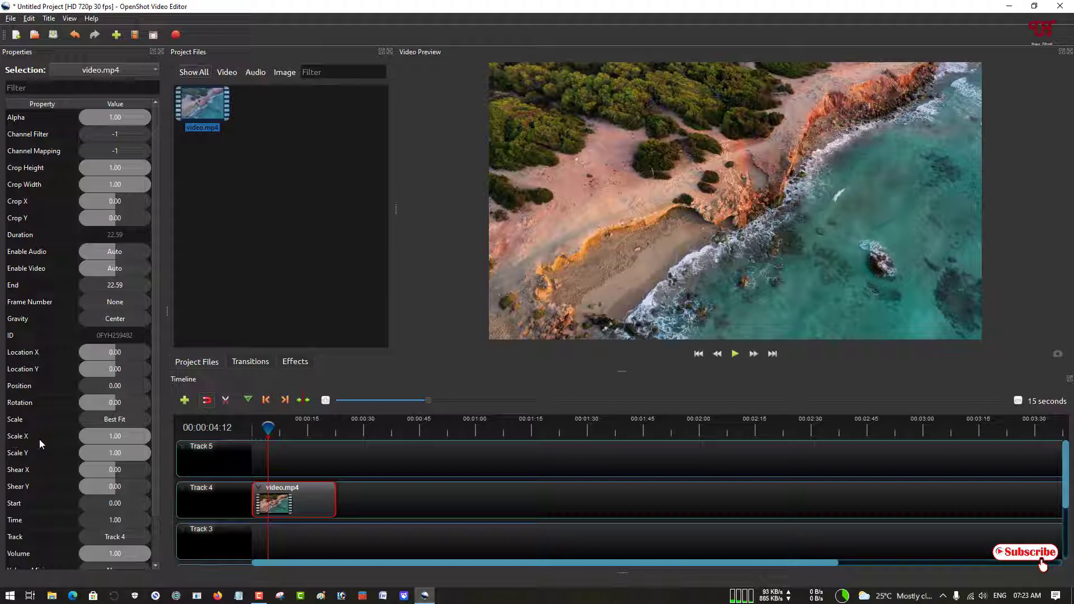
Keyframe the clip's Scale X and Scale Y at 3.00.
double_click(110, 438)
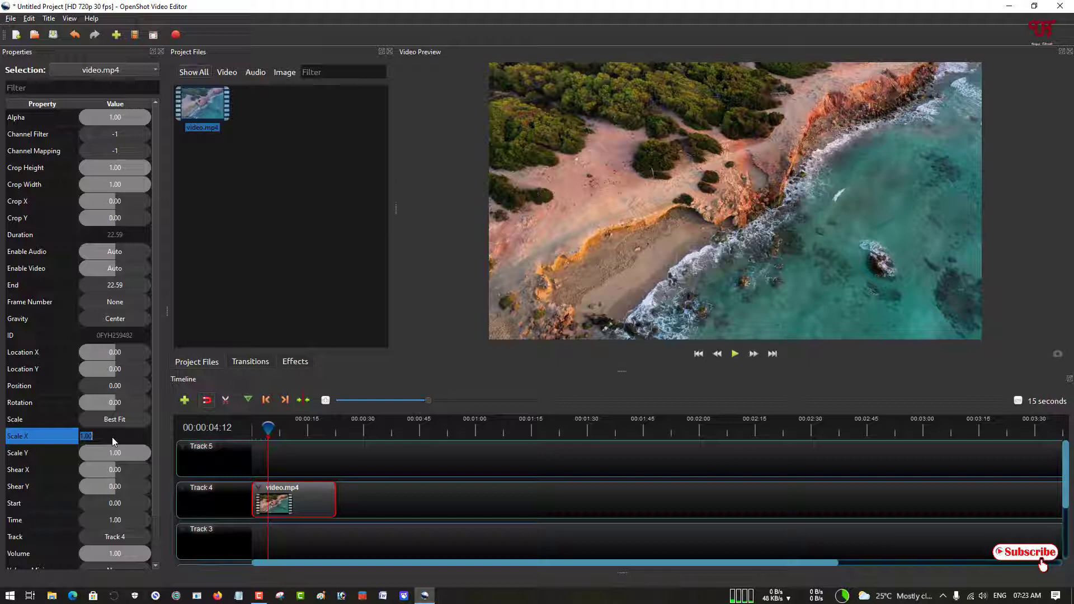
text(3)
click(116, 456)
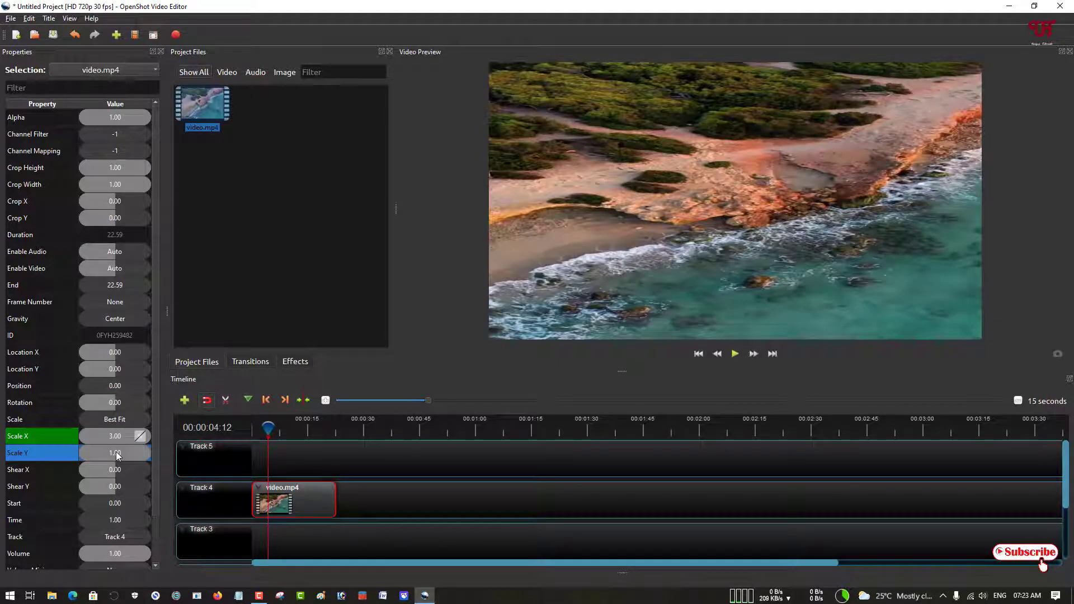
double_click(116, 455)
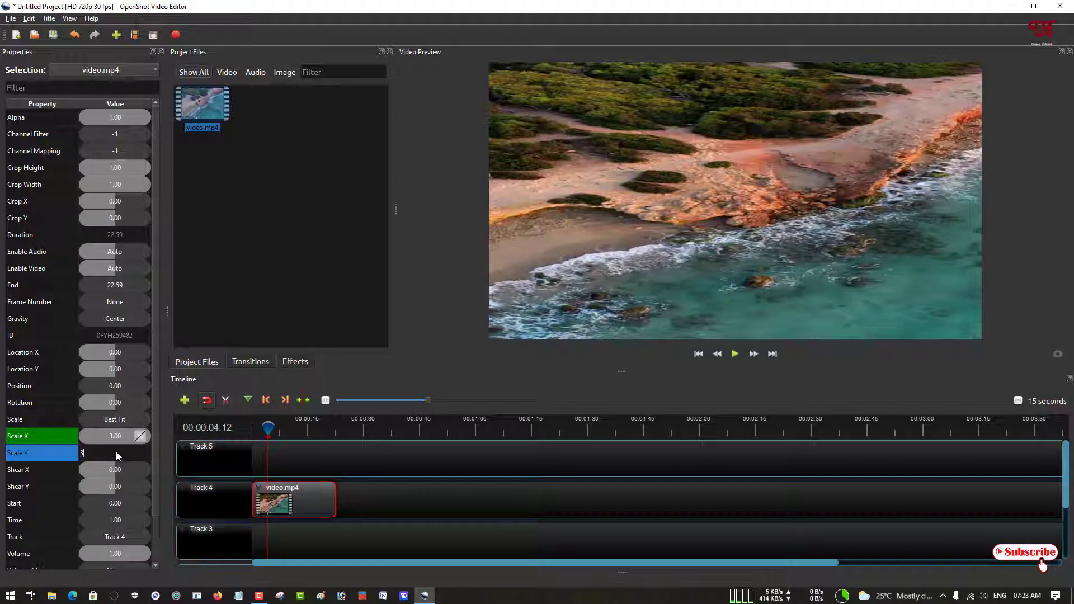
key(Return)
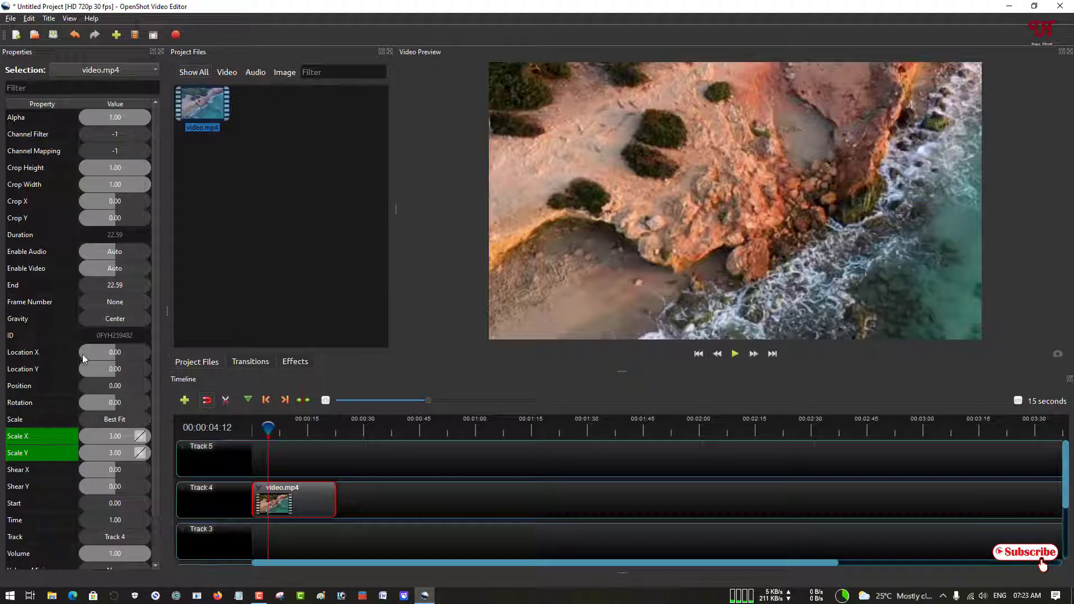
Drag the zoomed clip's Location X to -0.31 and Location Y to 0.12 toward the rocky shoreline.
click(44, 355)
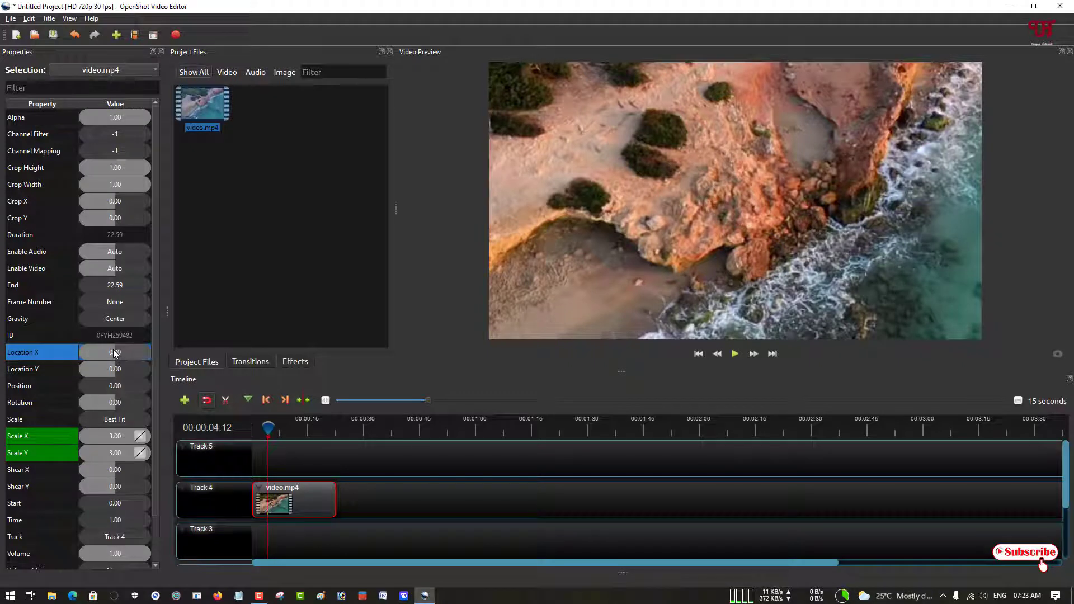
mouse_move(118, 352)
mouse_down()
mouse_move(105, 367)
mouse_move(126, 370)
mouse_move(109, 372)
mouse_move(135, 371)
mouse_move(91, 350)
mouse_move(104, 354)
mouse_up()
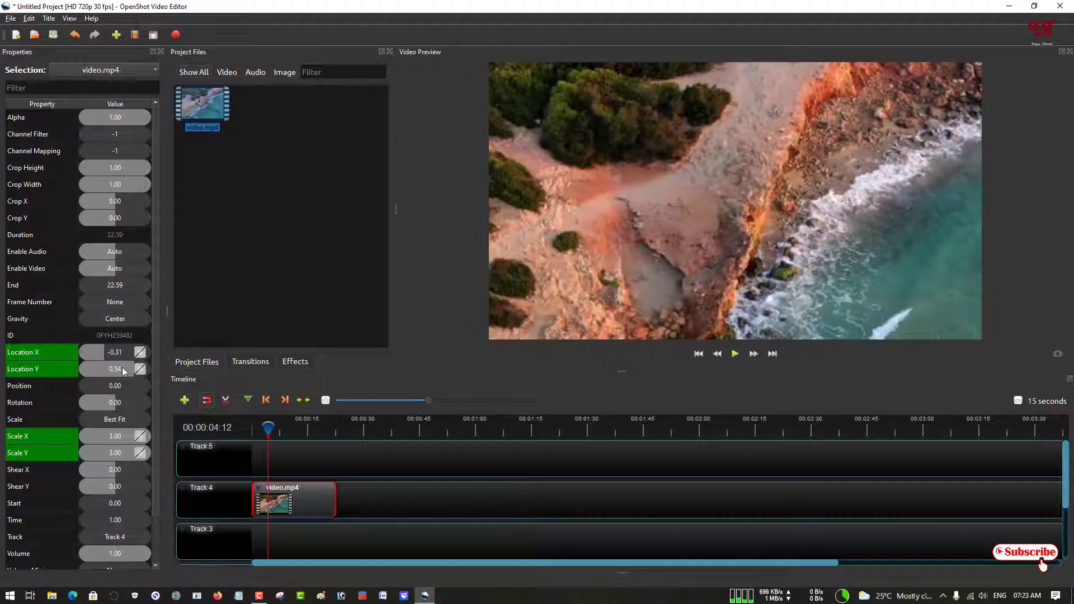
click(126, 371)
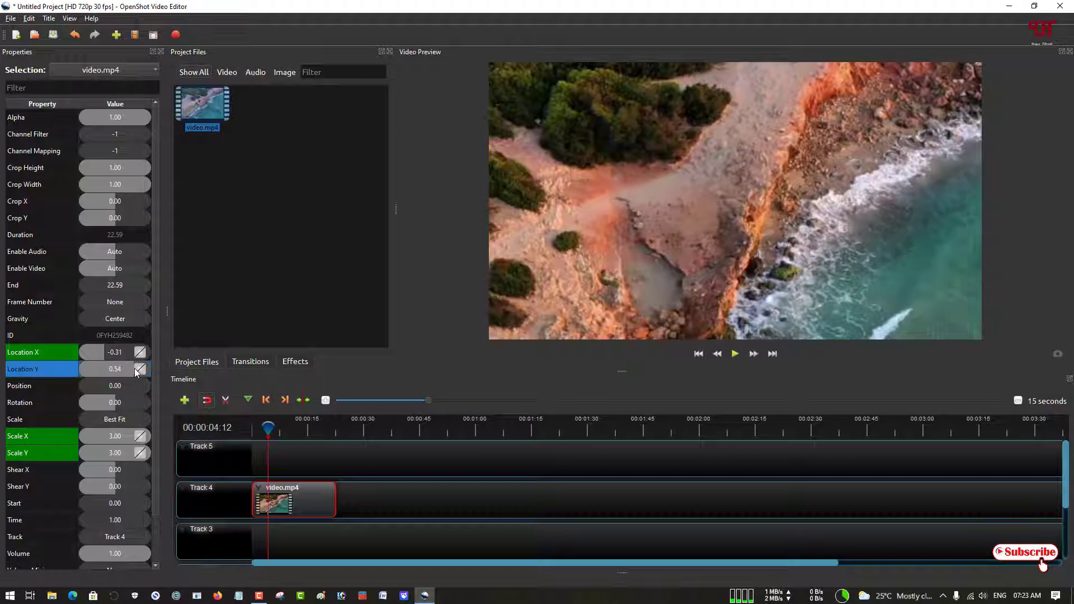
drag(134, 370, 120, 369)
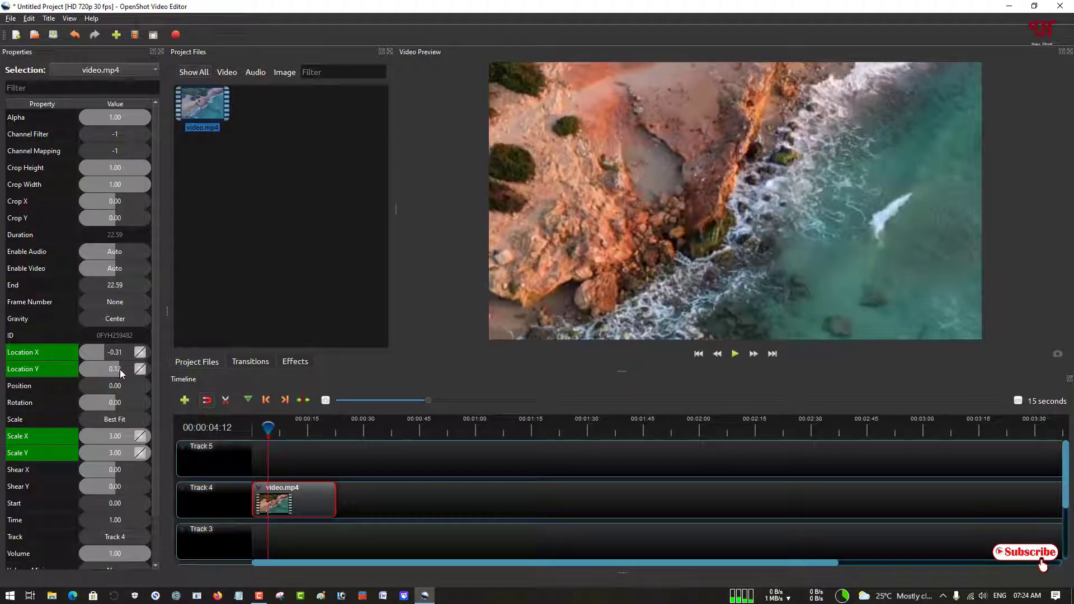
At 00:00:02:04, keyframe Location X and Location Y at 0.00.
click(261, 435)
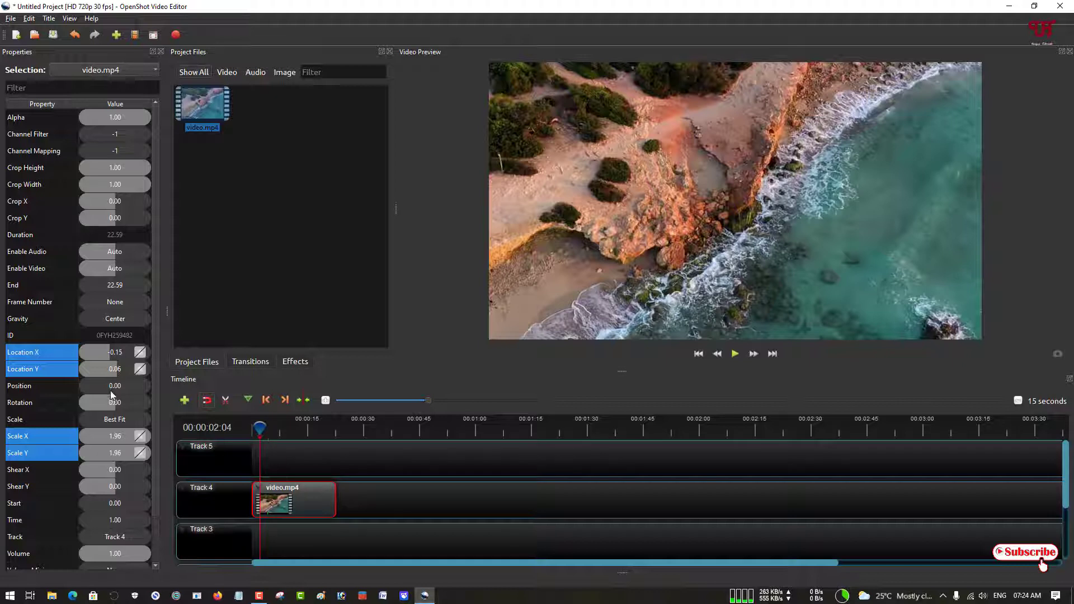
double_click(119, 357)
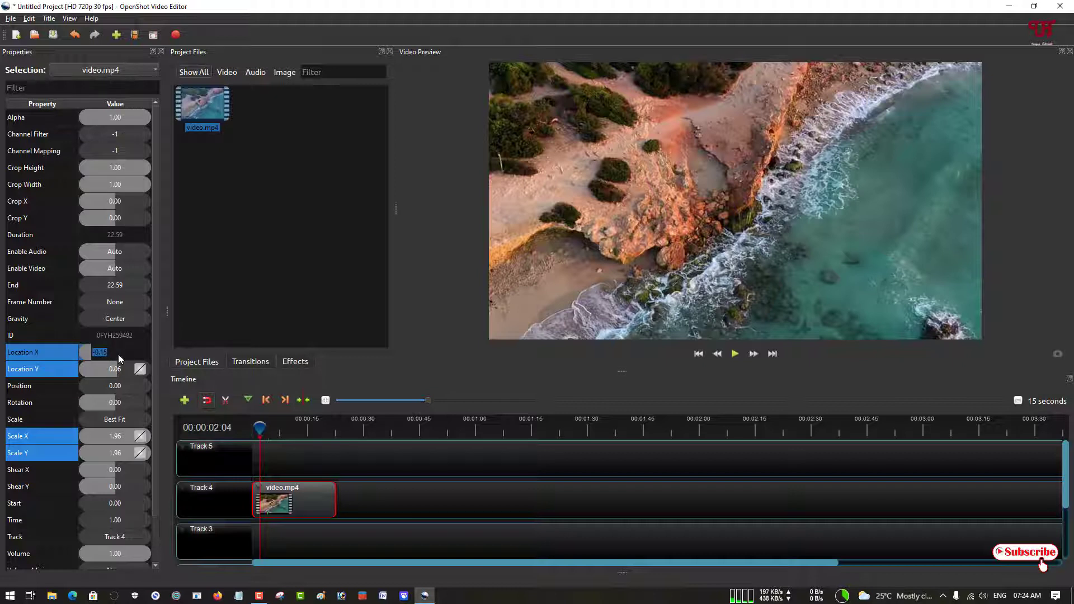
double_click(112, 369)
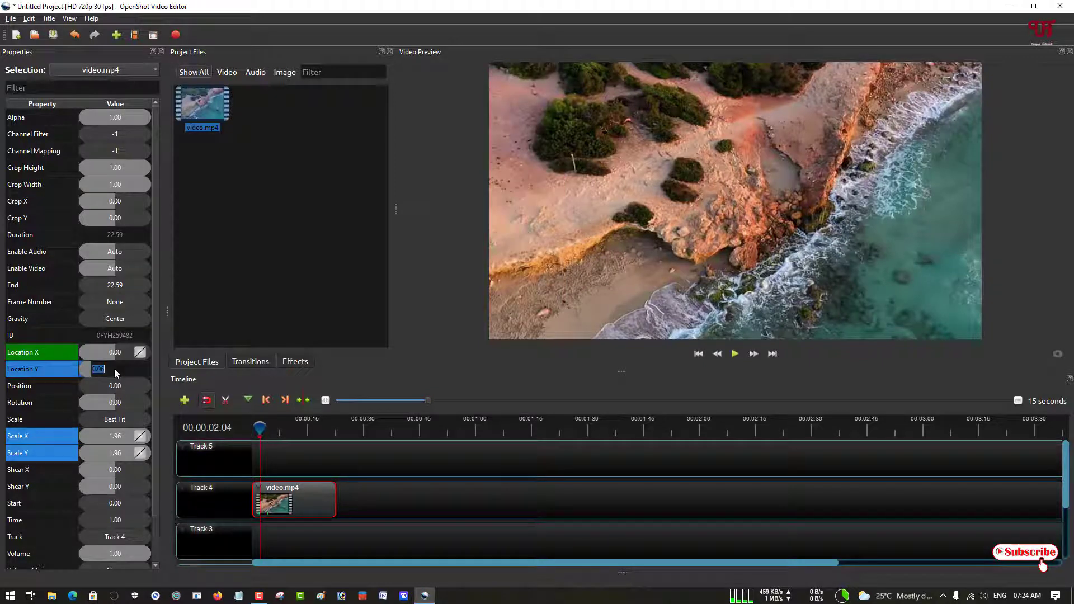
text(0)
key(Return)
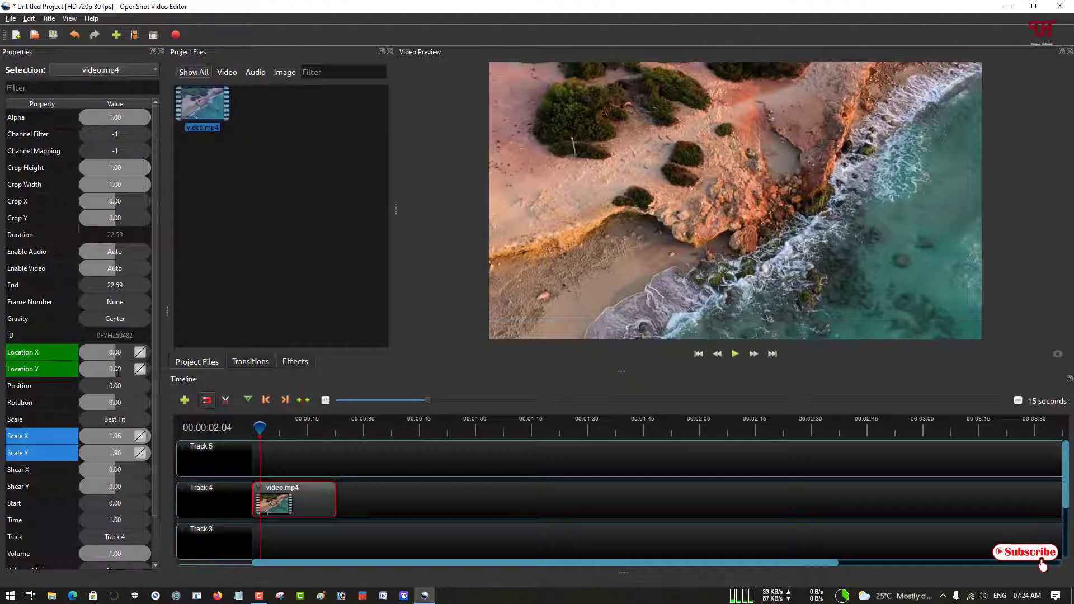
Keyframe Scale X and Scale Y at 1.00 there, then move the playhead later.
double_click(114, 436)
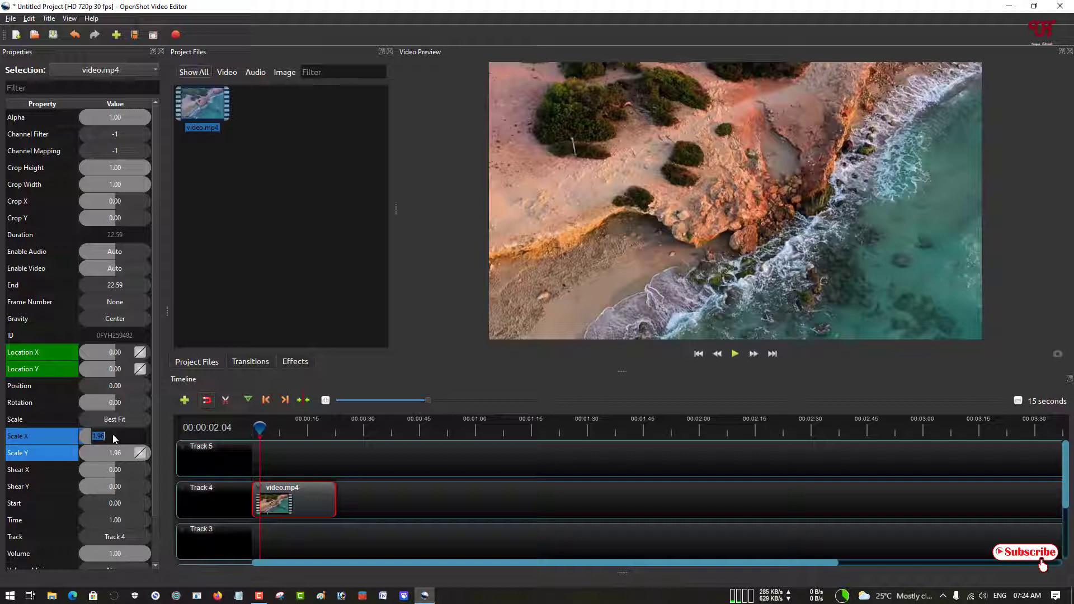
text(1)
key(Return)
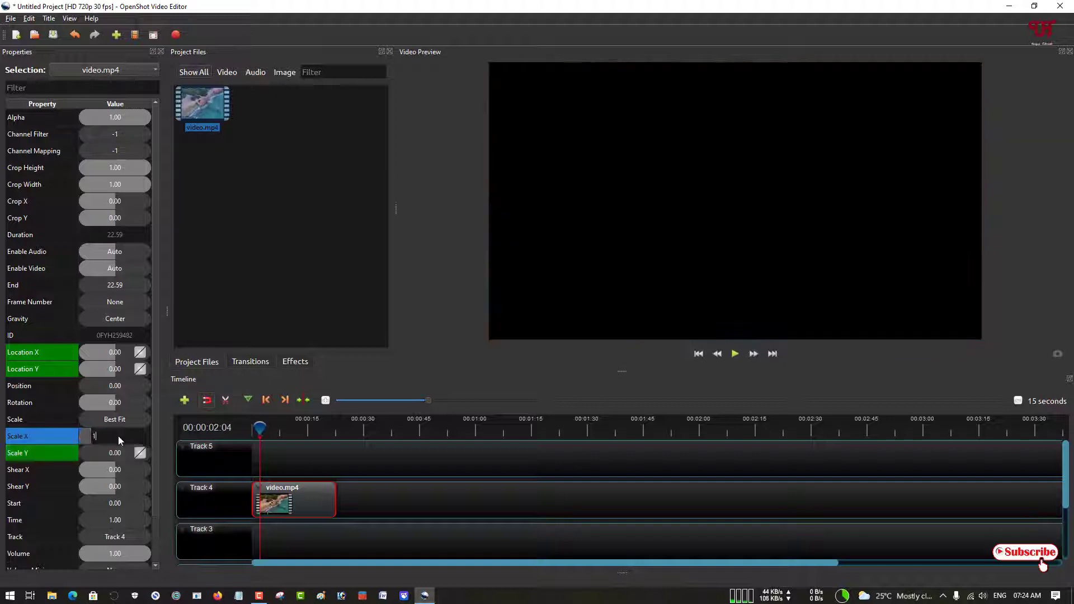
double_click(116, 452)
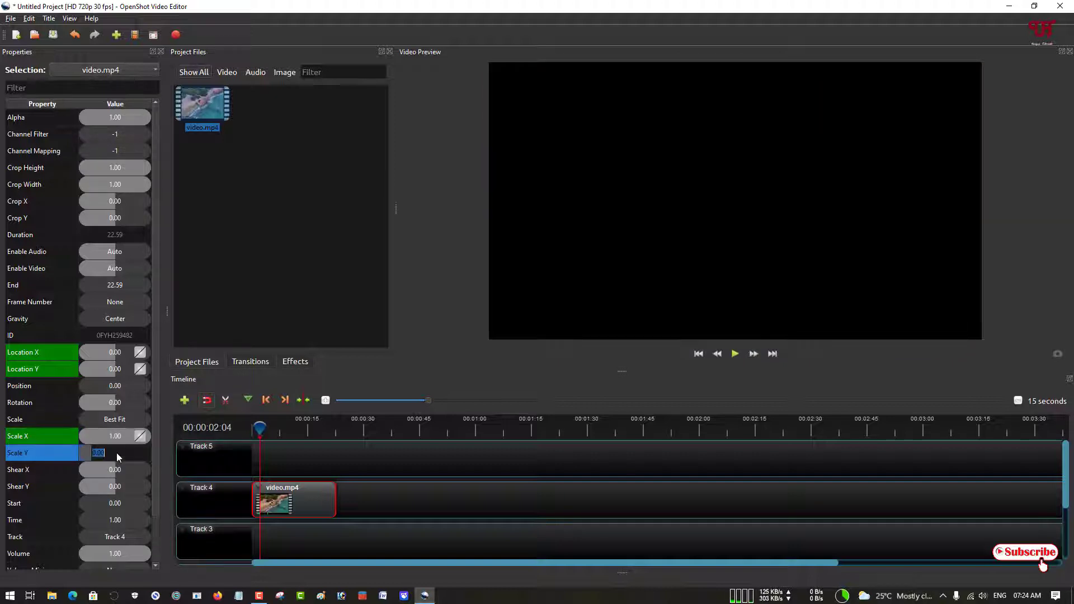
text(1)
key(Return)
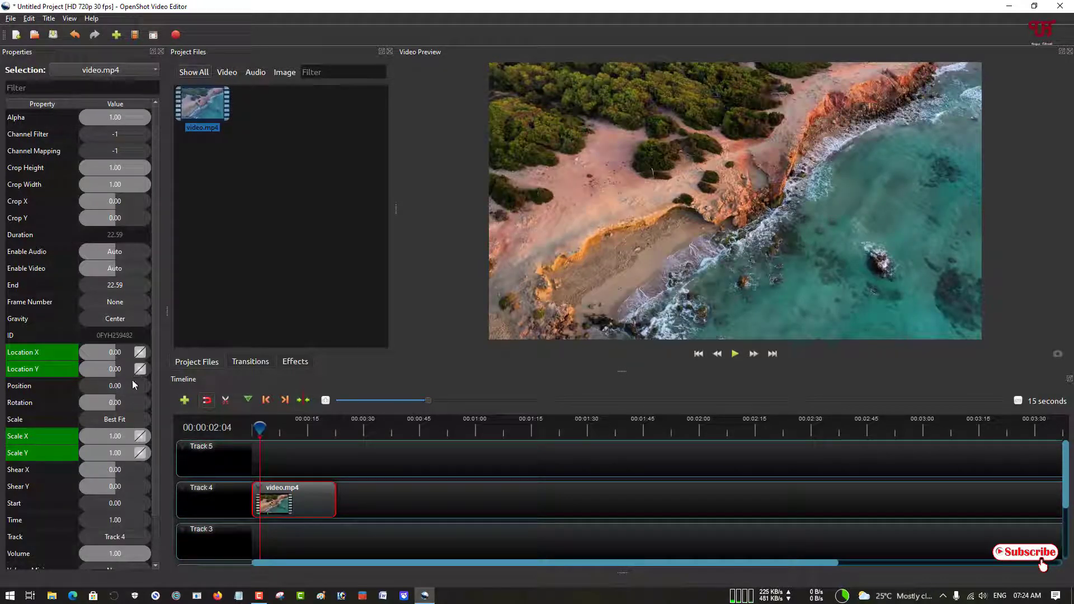
drag(259, 426, 318, 435)
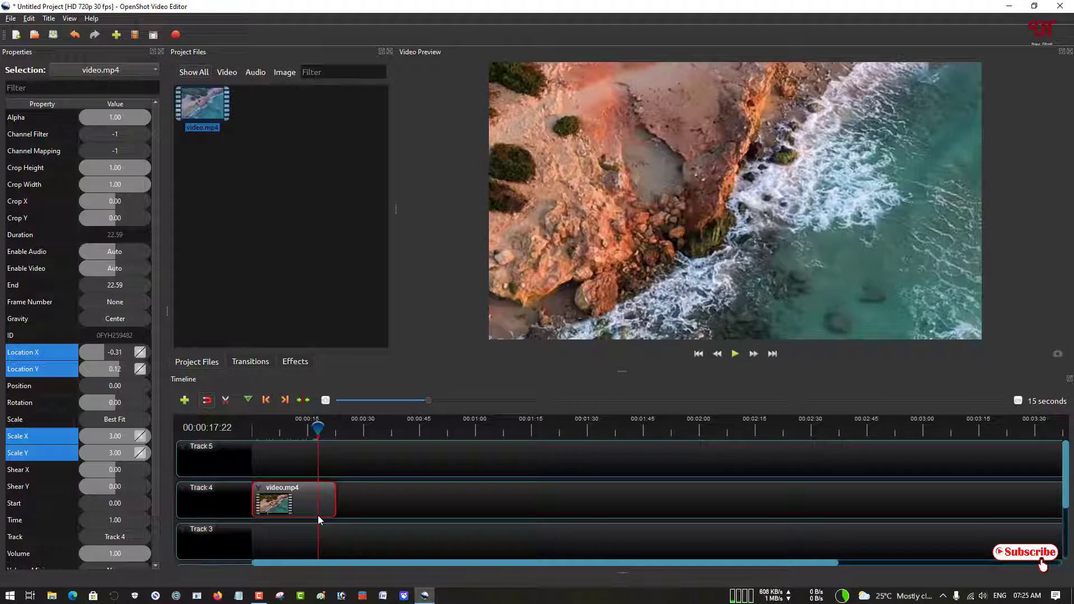
Move the playhead back from about nine seconds to 00:00:04:12.
click(285, 430)
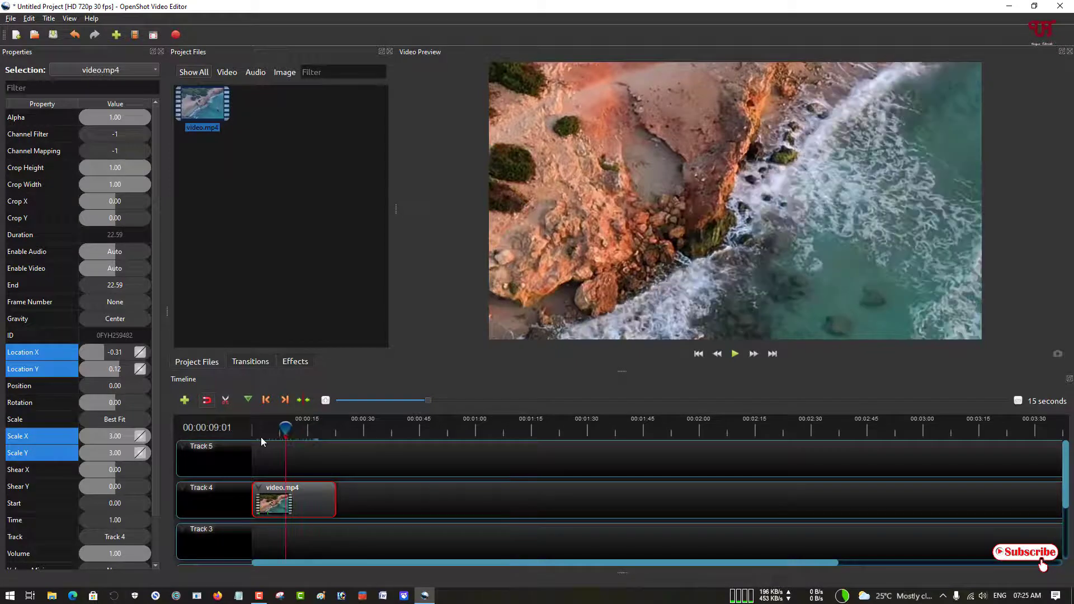
drag(285, 429, 269, 429)
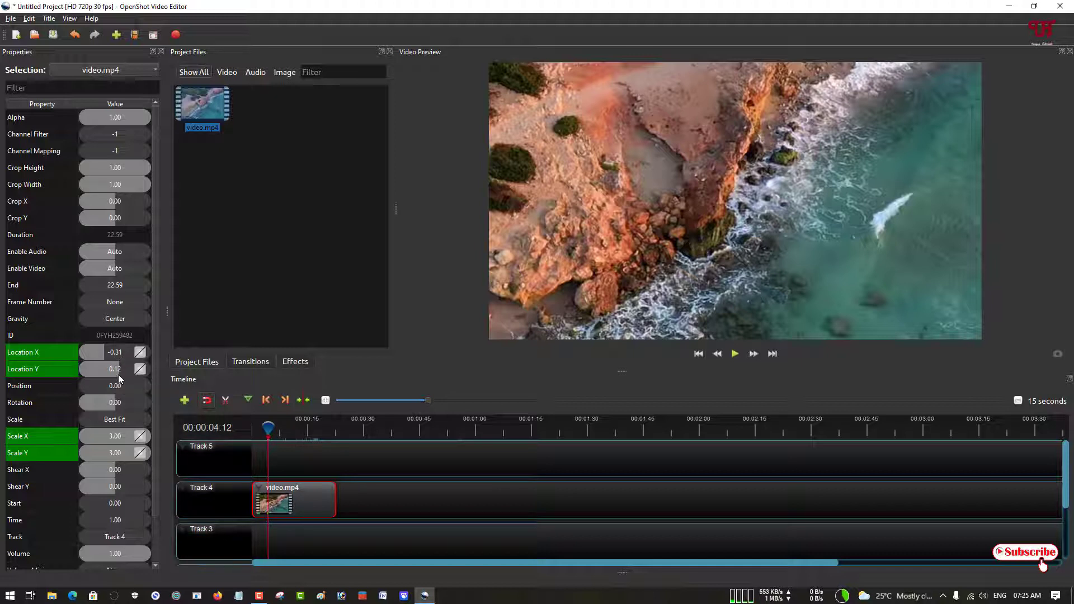
At 00:00:17:13, keyframe Location X at -0.31 and Location Y at 0.12.
drag(269, 429, 317, 434)
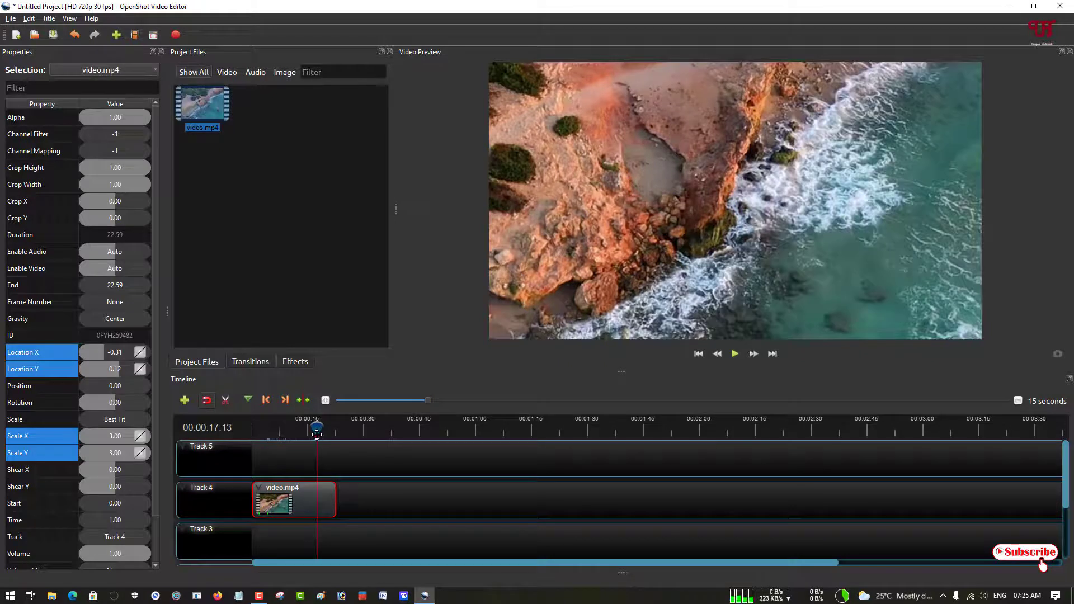
double_click(113, 357)
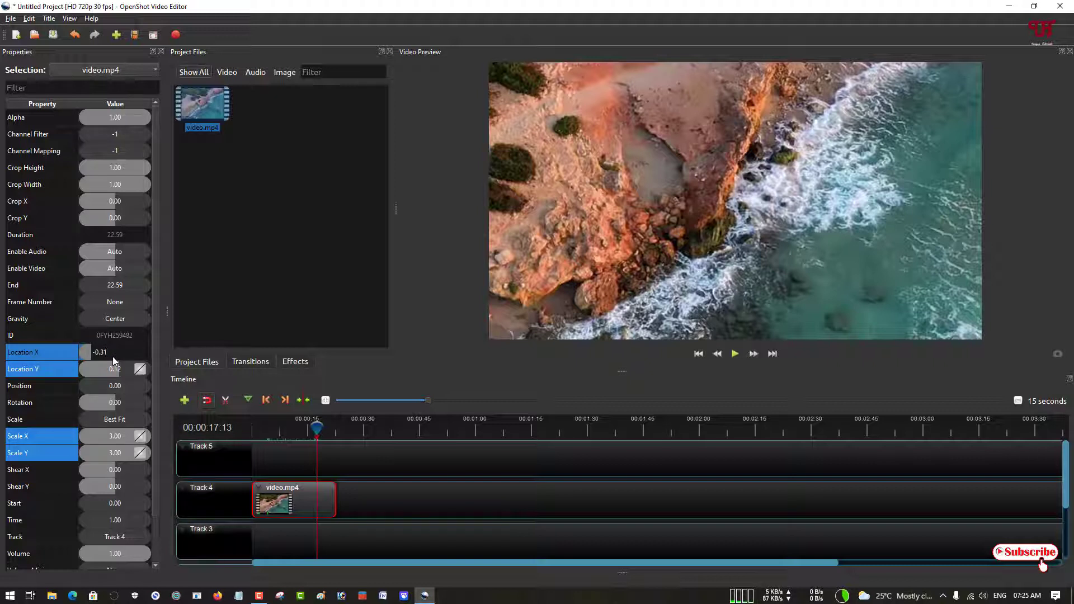
click(114, 371)
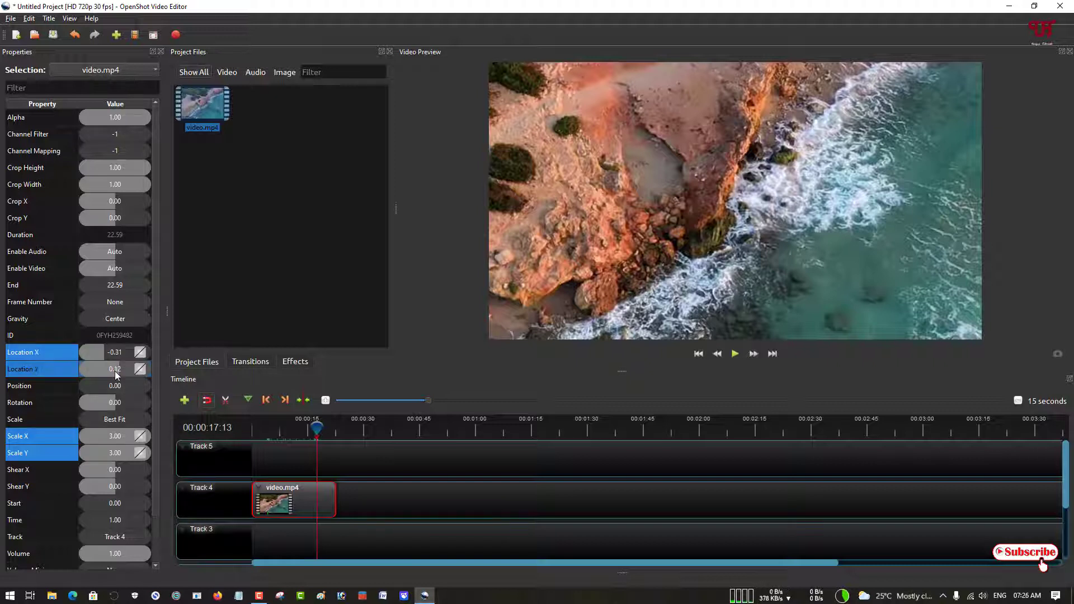
double_click(116, 371)
text(0.12)
key(Return)
Keyframe Scale X at 3.00 and begin re-entering Scale Y.
double_click(112, 437)
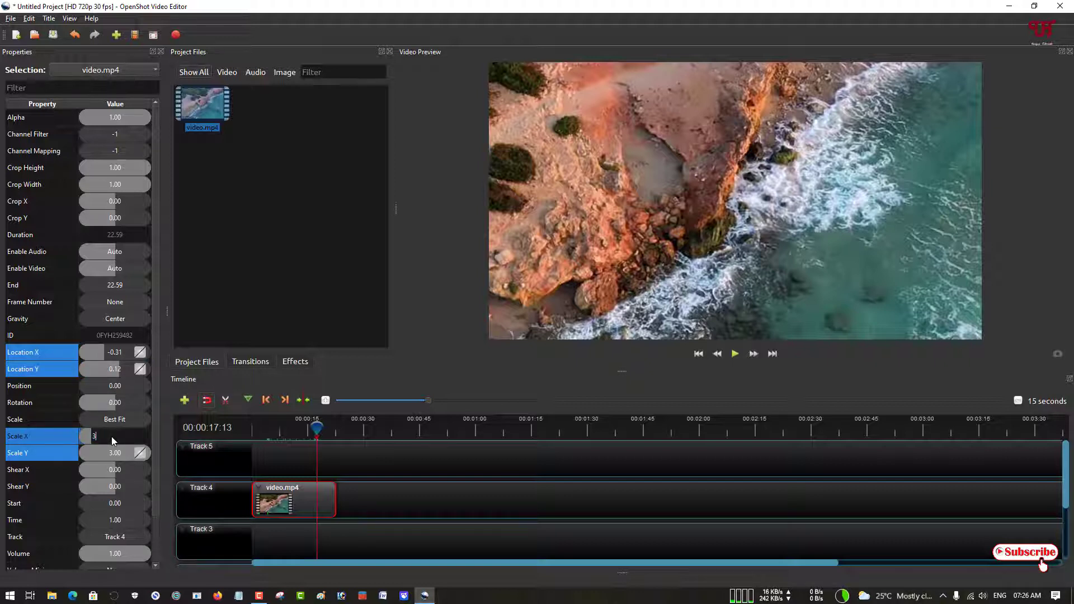
key(Return)
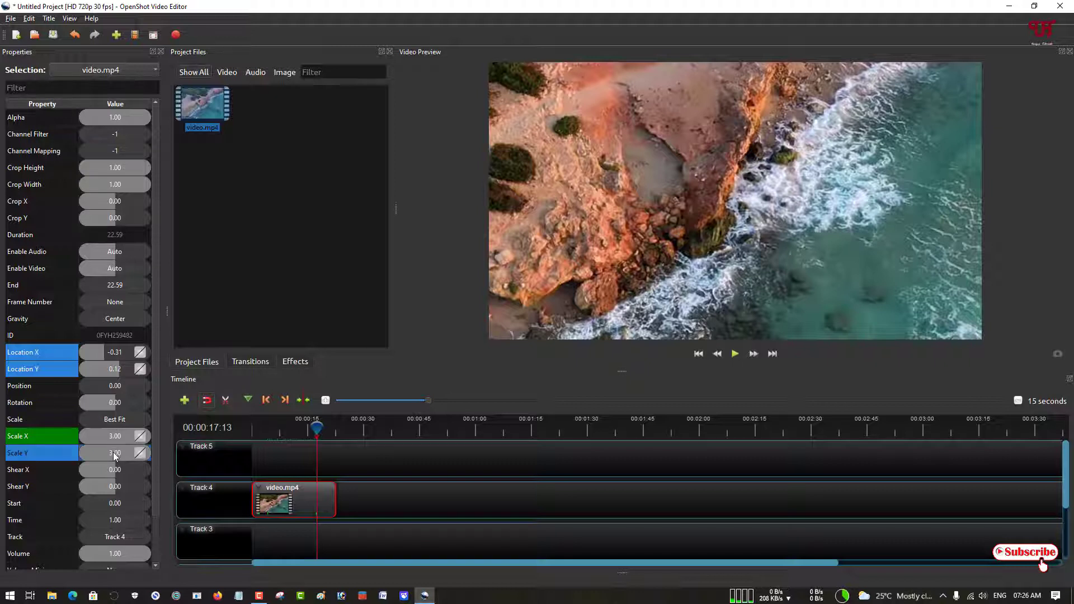
double_click(114, 453)
Commit Scale Y at 3.00, then move the playhead to 00:00:19:16.
key(Return)
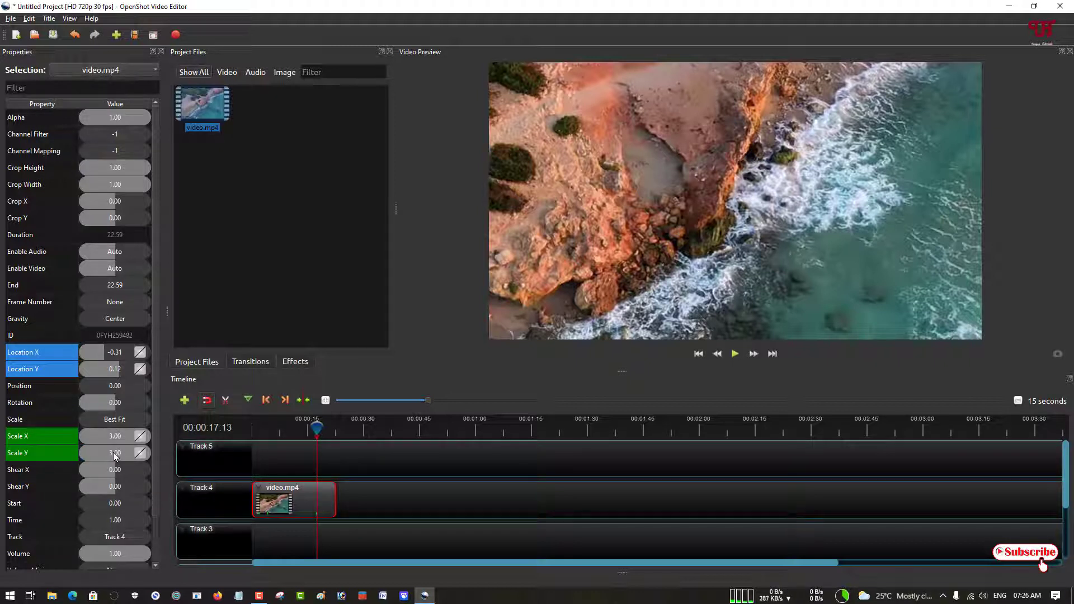
click(319, 426)
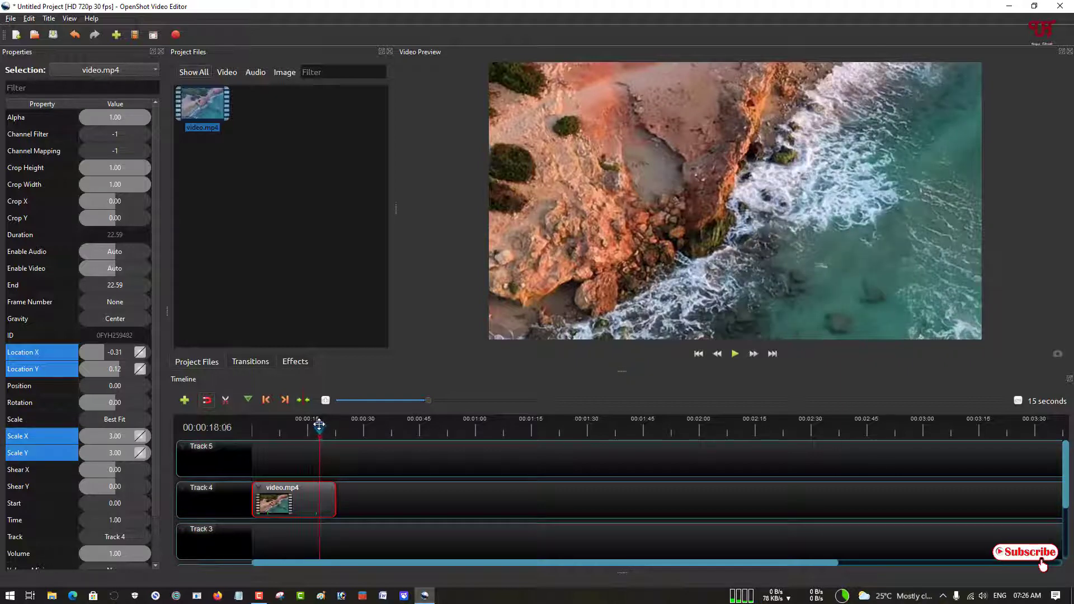
click(317, 425)
drag(317, 426, 324, 426)
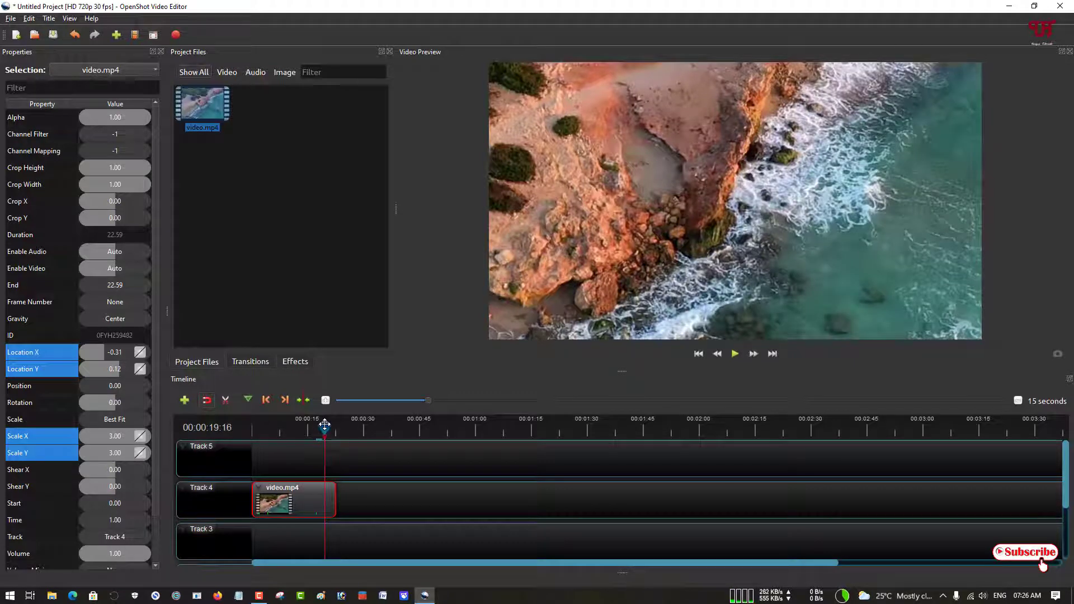
Keyframe Location X and Y at 0.00 and Scale X and Y at 1.00.
double_click(116, 355)
text(0)
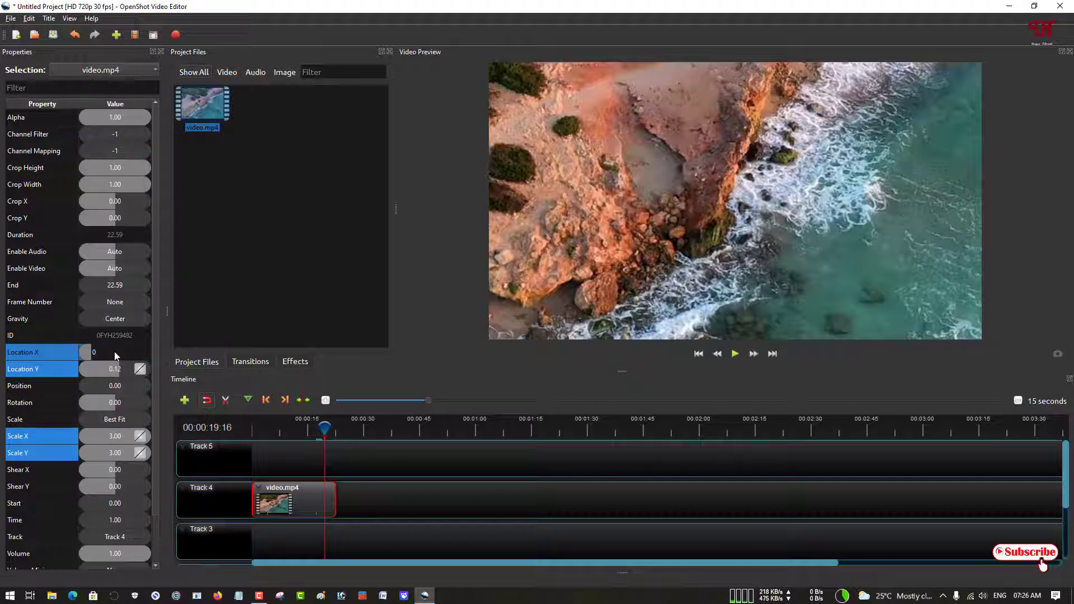
key(Return)
double_click(115, 369)
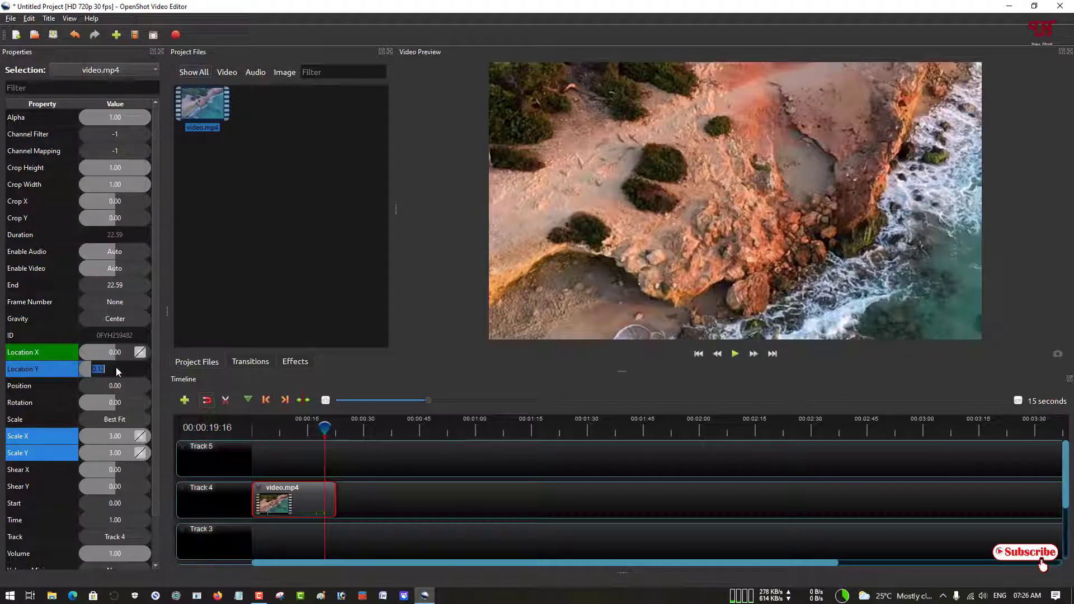
key(Return)
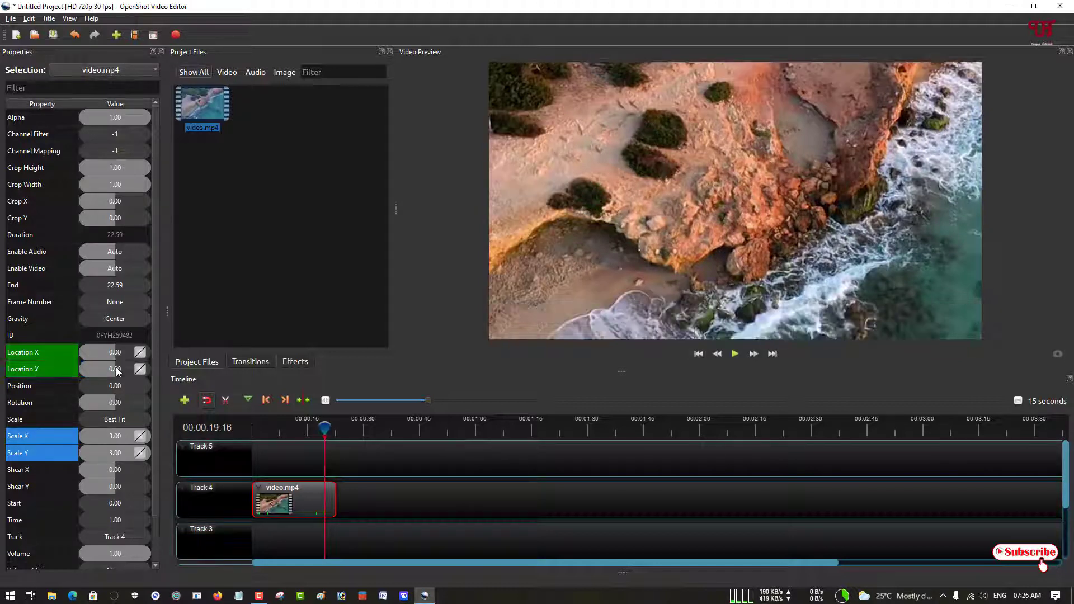
double_click(117, 436)
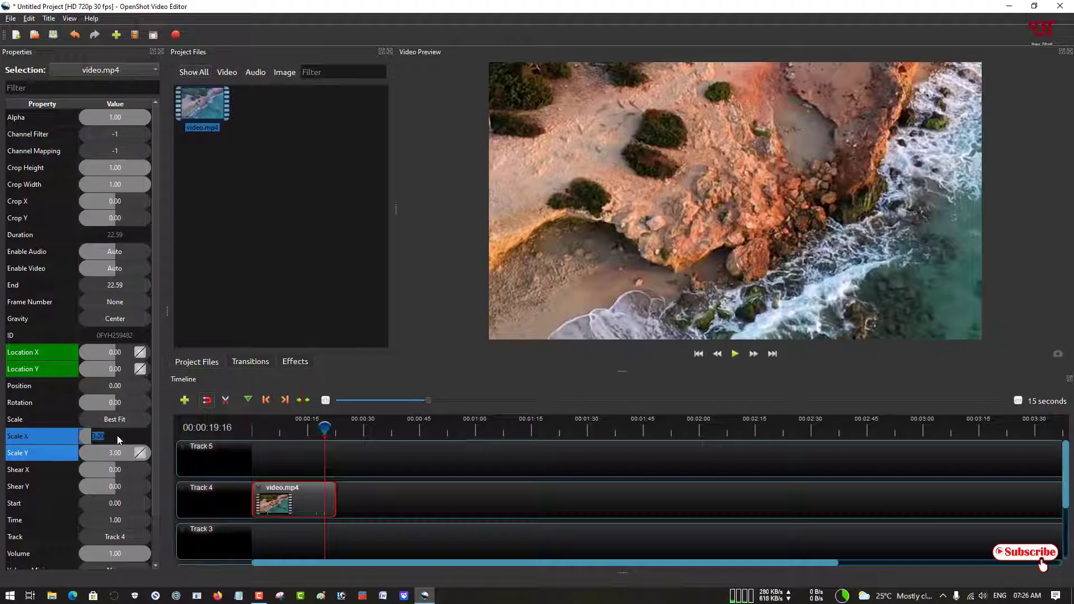
key(Return)
double_click(119, 453)
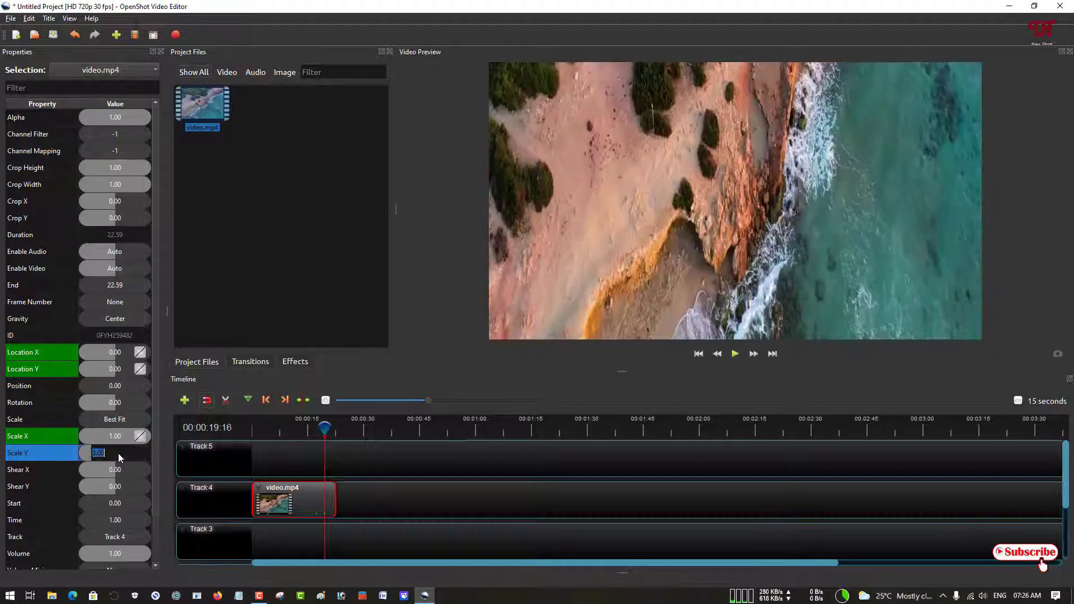
key(Return)
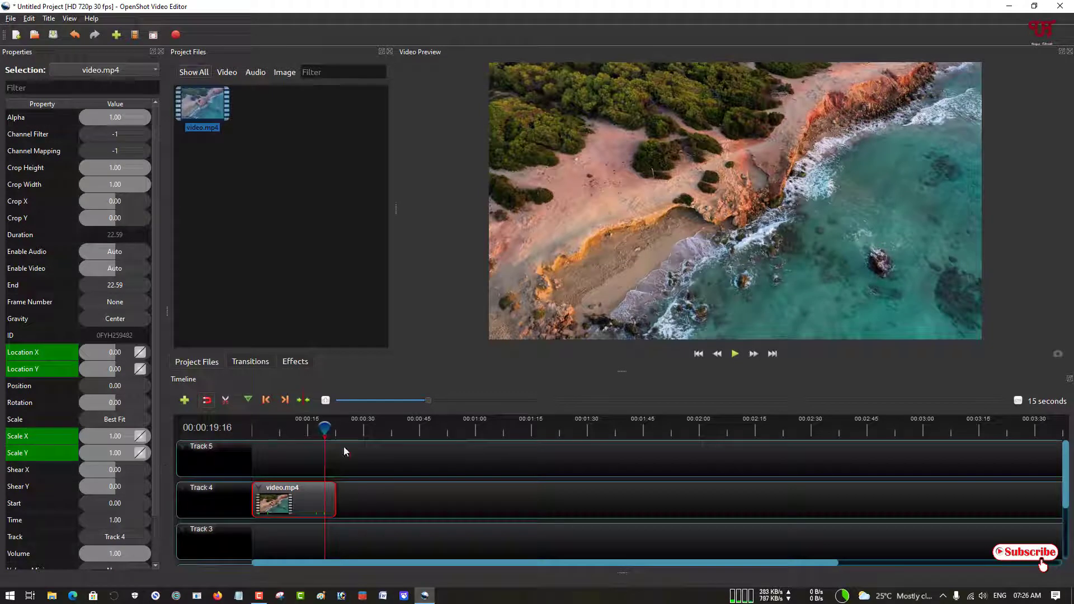
Check the zoom around twelve seconds, play from the first frame, then scrub to about six seconds.
drag(325, 429, 298, 429)
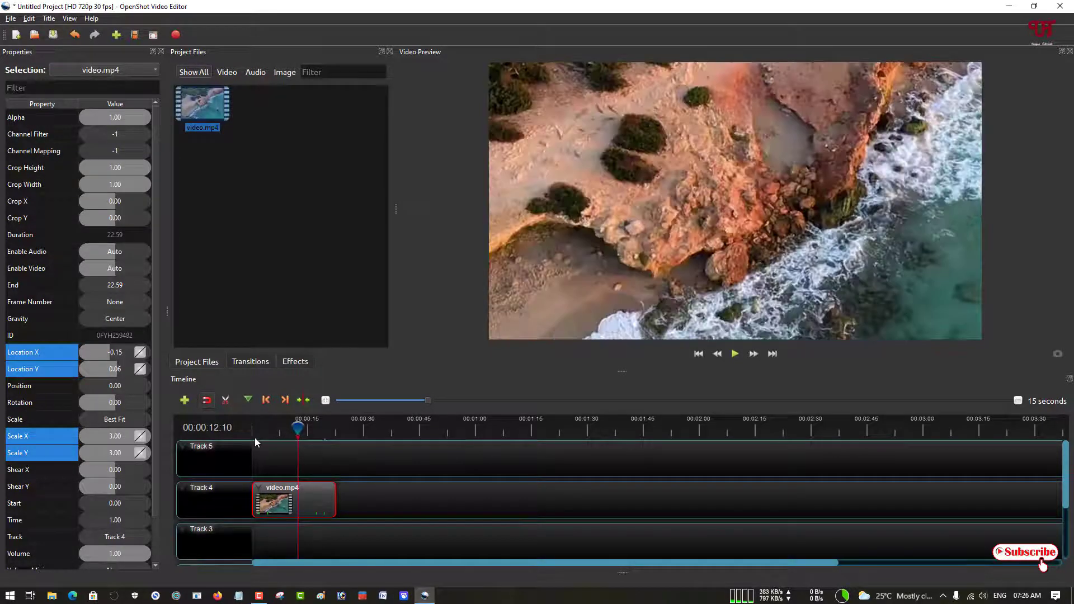
click(254, 430)
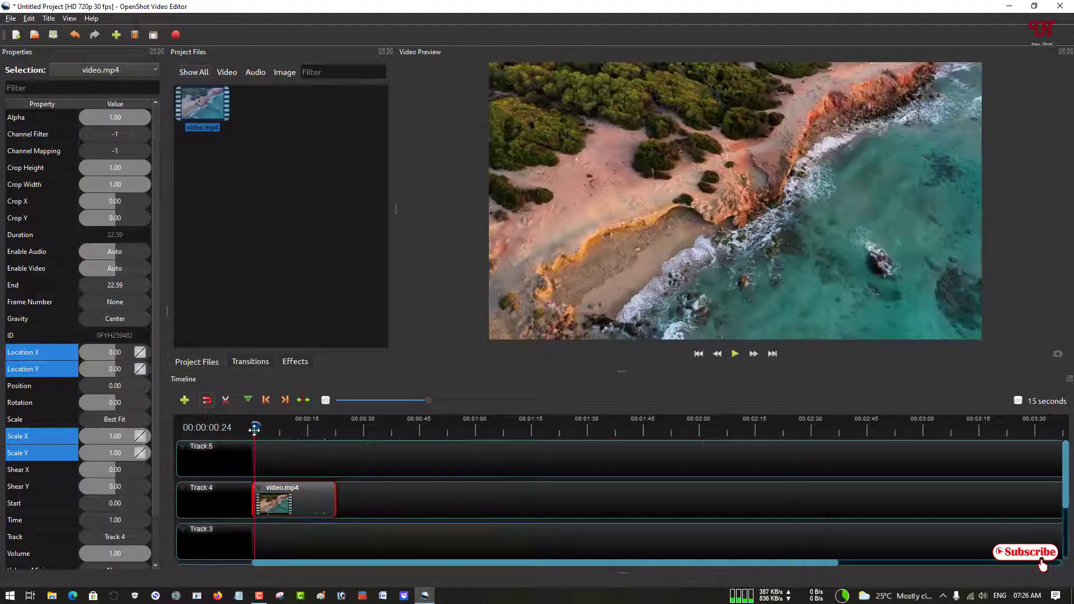
drag(254, 429, 252, 429)
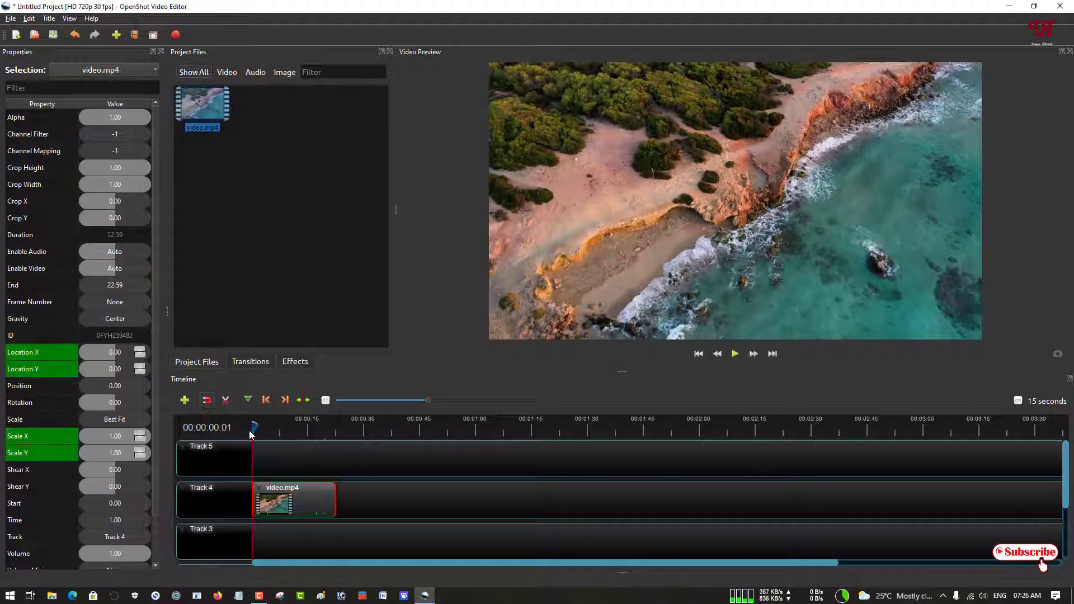
click(735, 355)
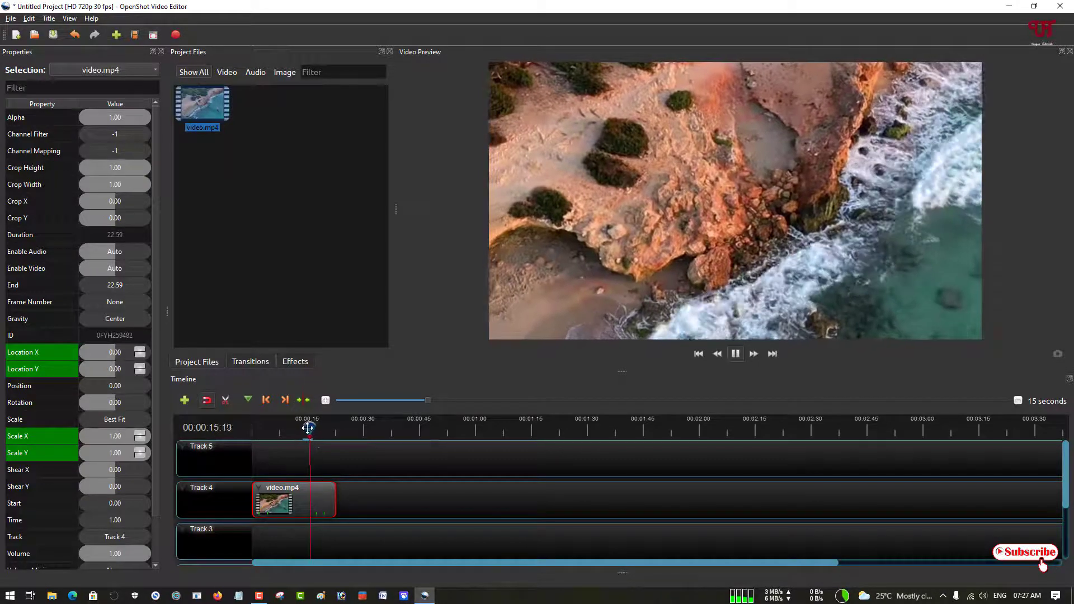
drag(309, 428, 267, 432)
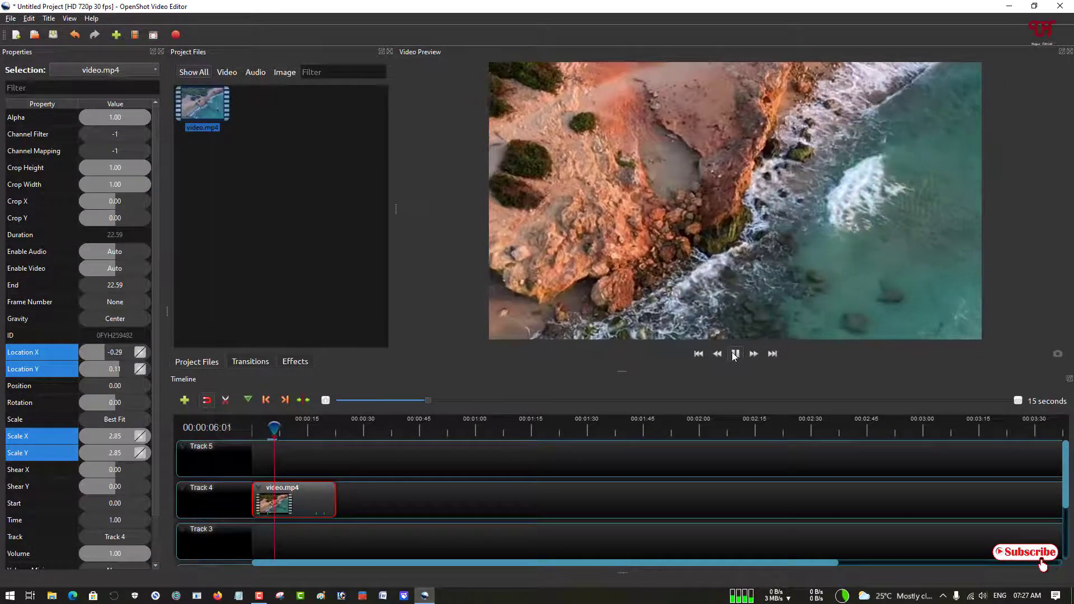
Pause playback and scrub through the keyframes, stopping at 00:00:17:09 with Location X -0.05.
click(735, 354)
click(736, 353)
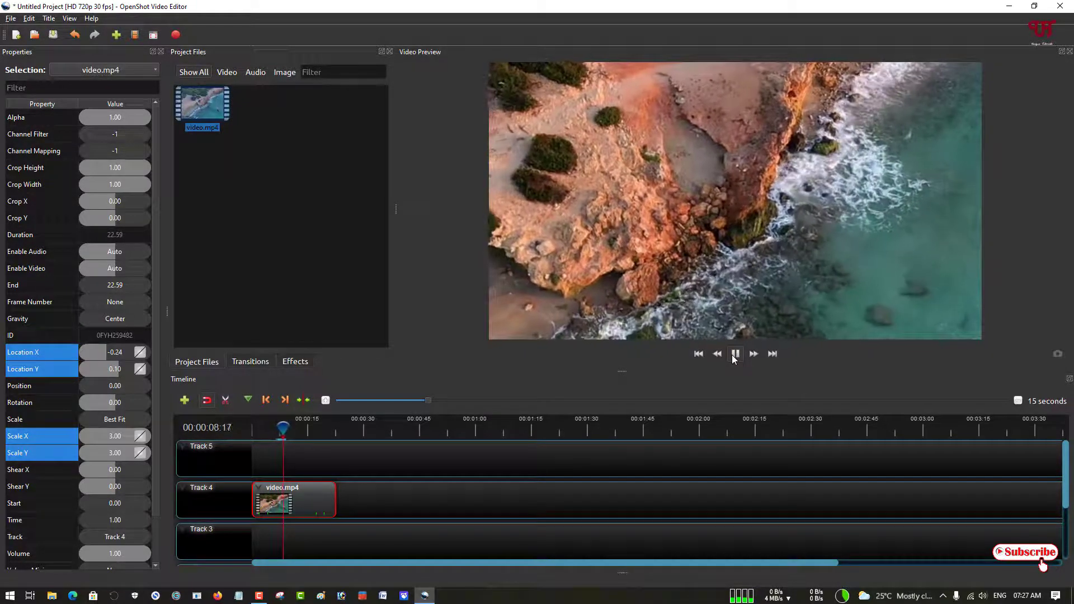
click(733, 353)
click(278, 427)
drag(278, 427, 269, 427)
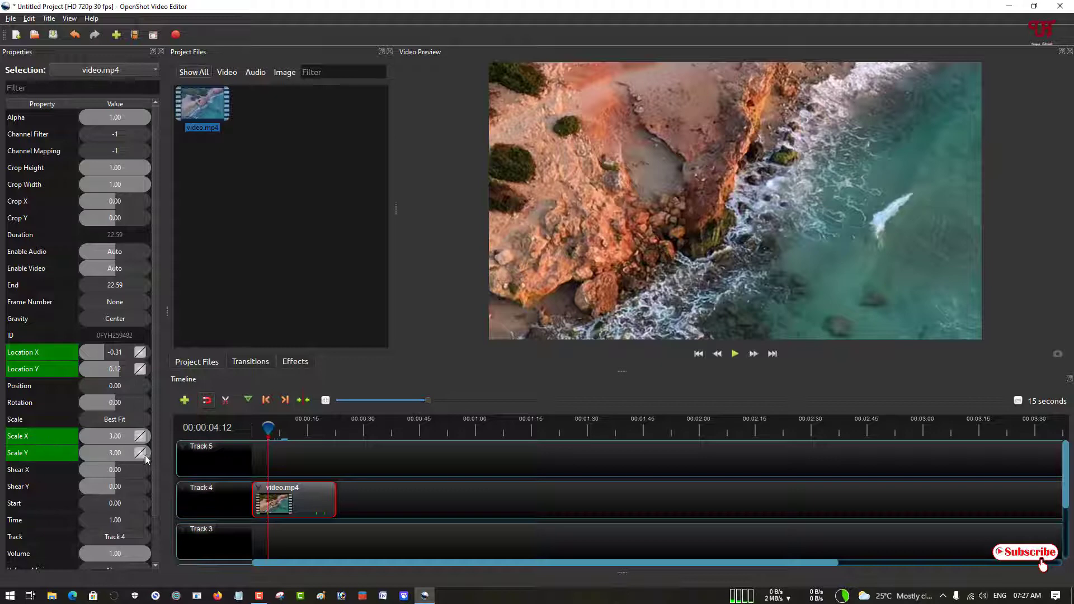
drag(269, 430, 318, 432)
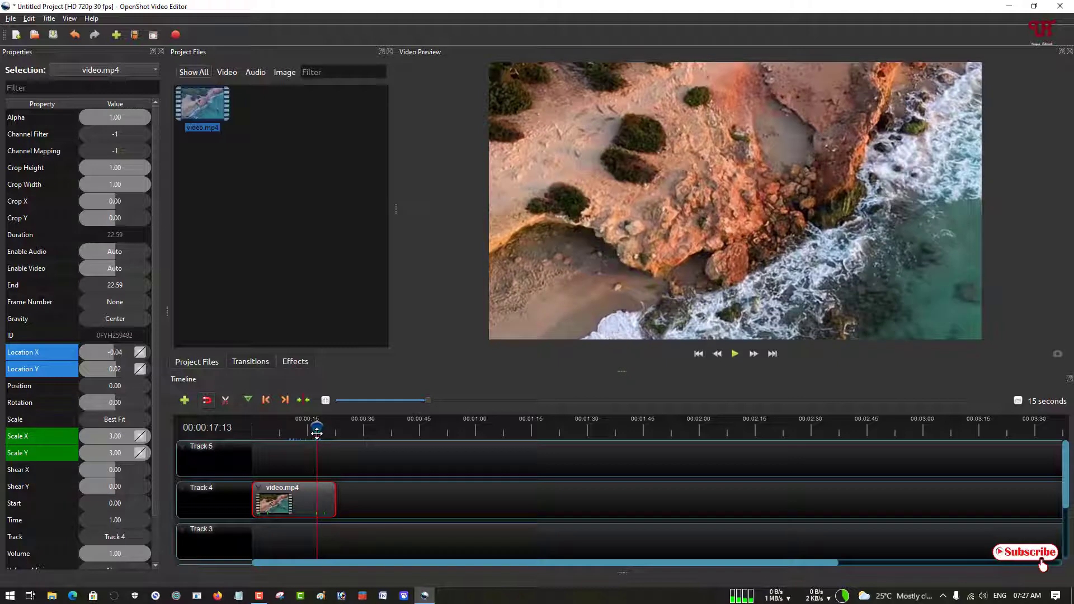
drag(317, 433, 317, 434)
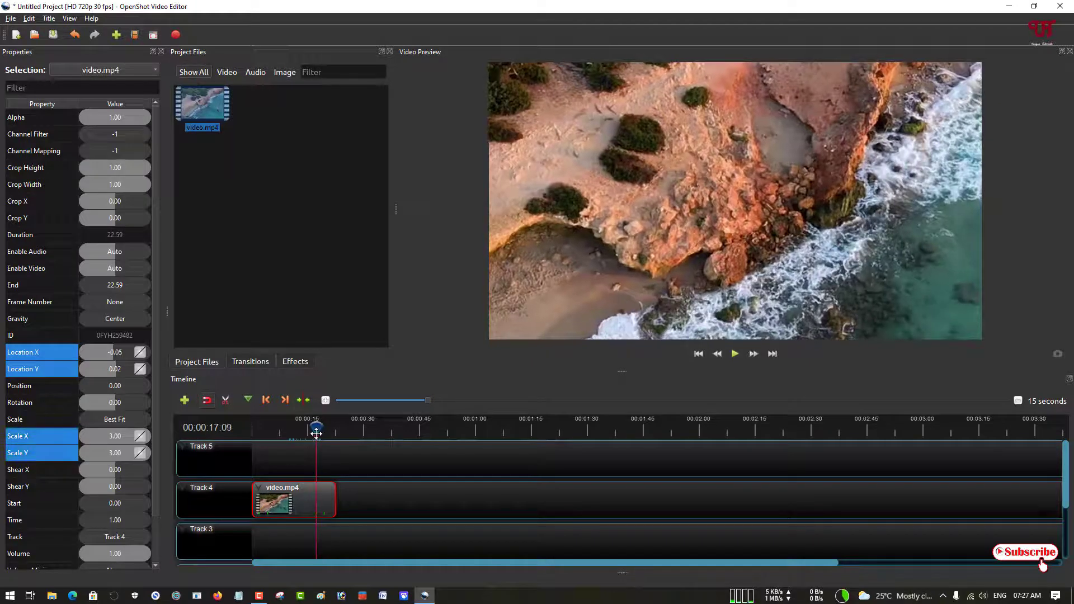
Keyframe the clip's Location X to -0.31 and Location Y to 0.12 at 00:00:17:09.
double_click(116, 355)
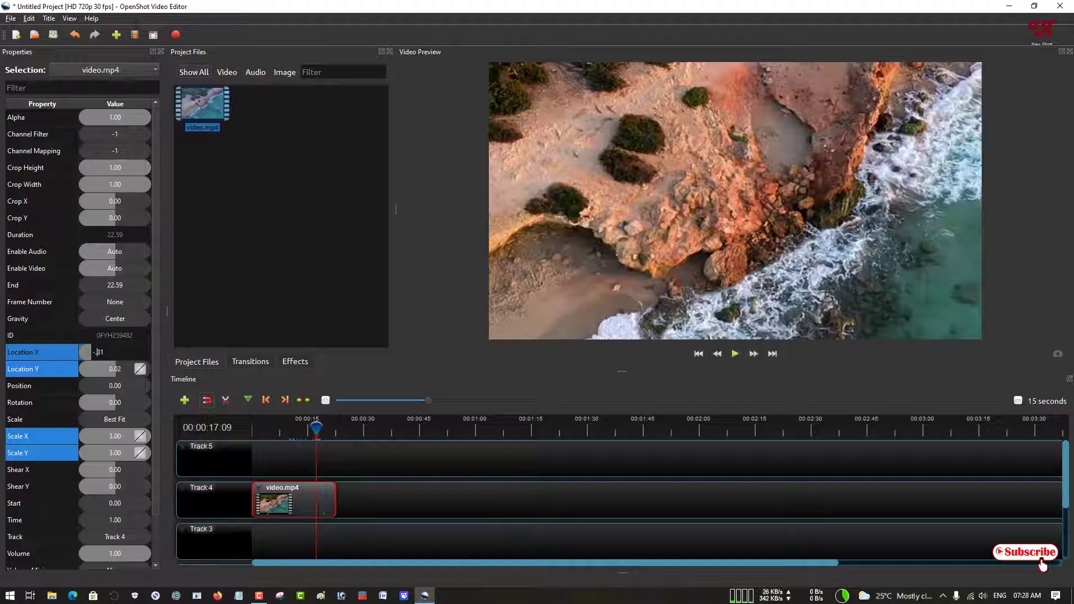
click(96, 352)
text(0.)
key(Return)
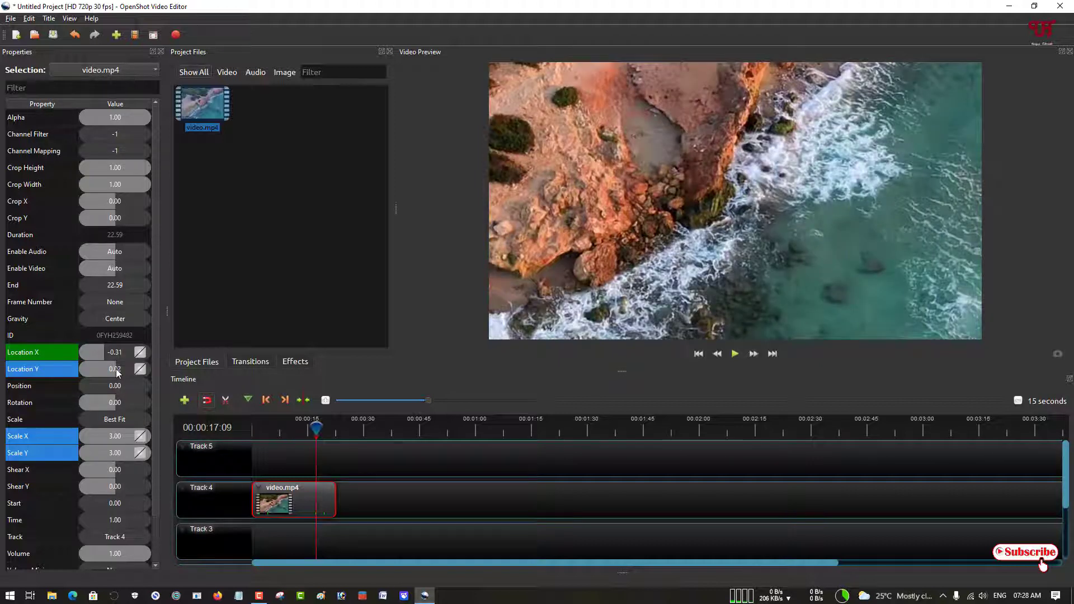
click(116, 368)
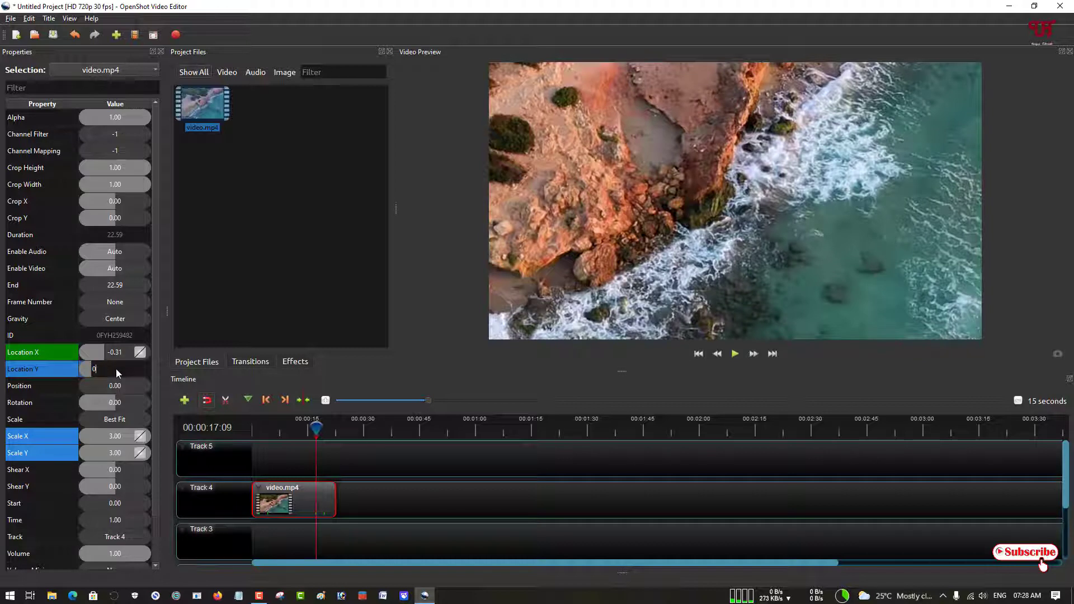
text(0.12)
key(Return)
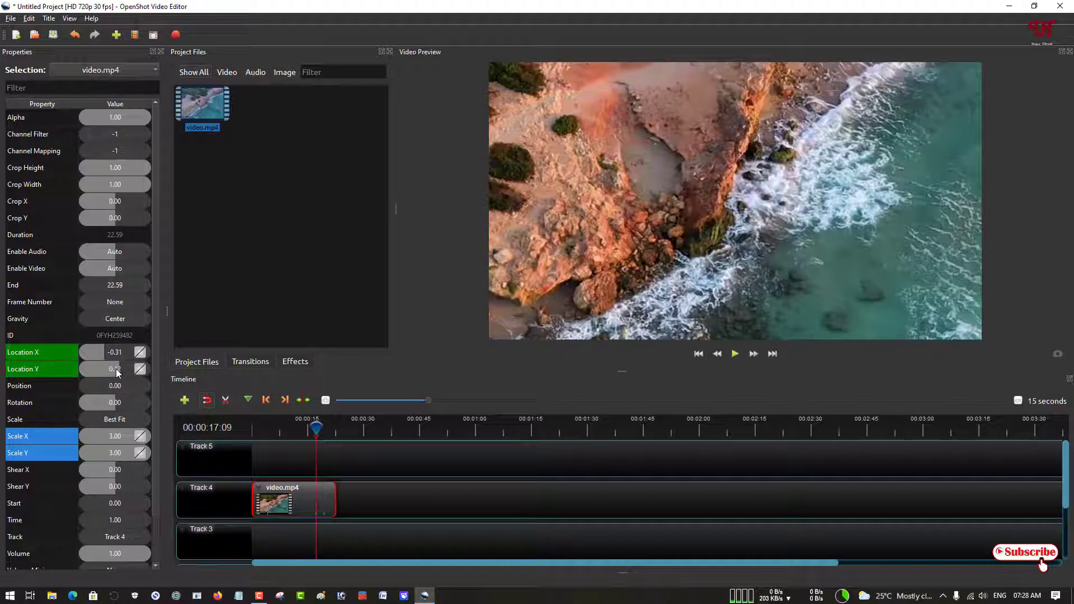
Keyframe Scale X and Scale Y to 3.00 at the same point.
double_click(120, 438)
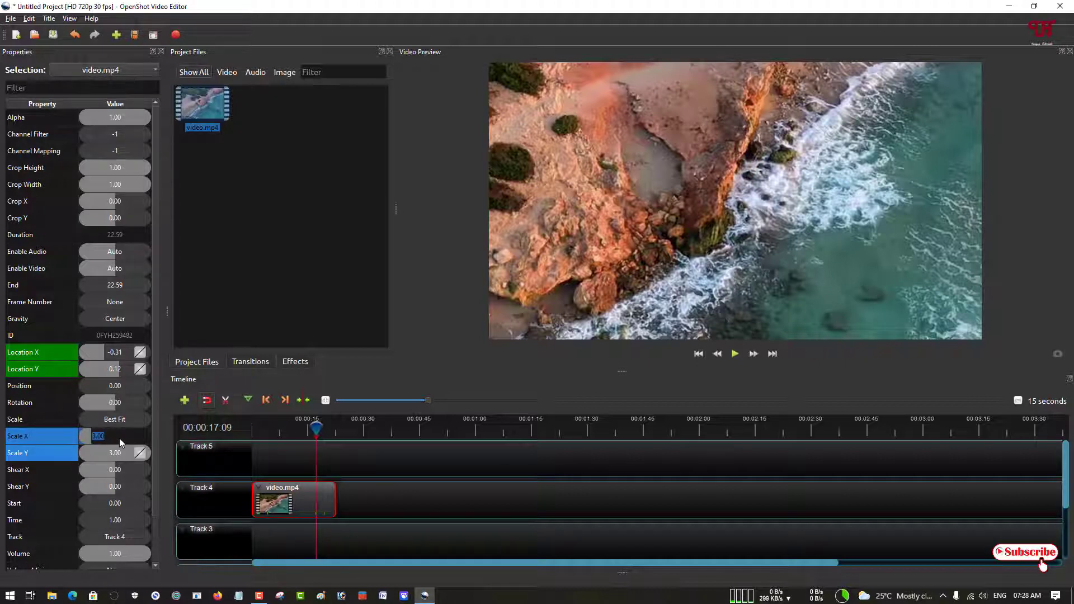
double_click(116, 452)
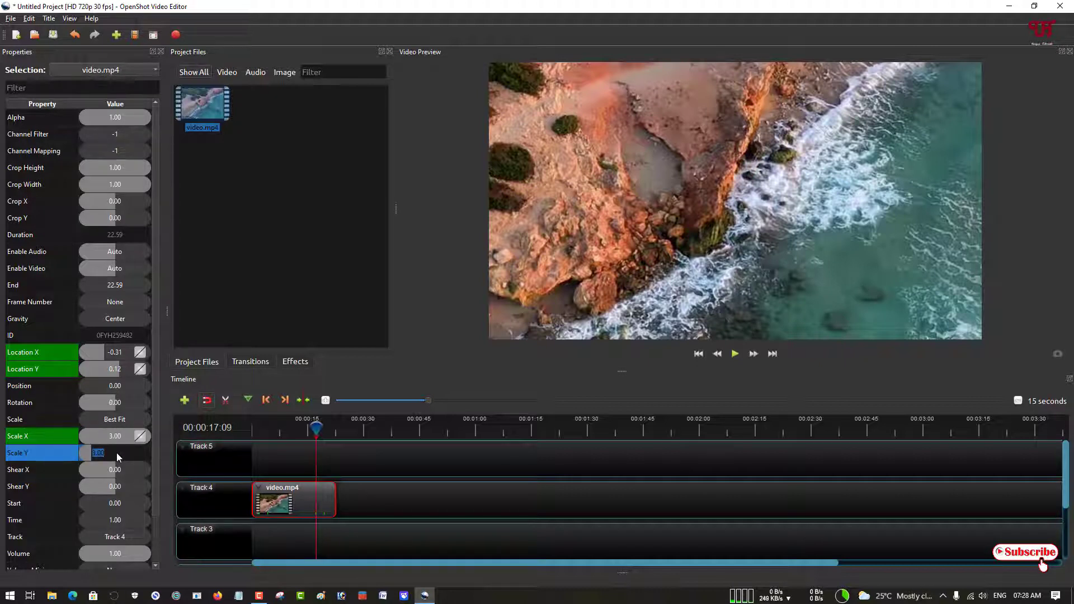
key(Return)
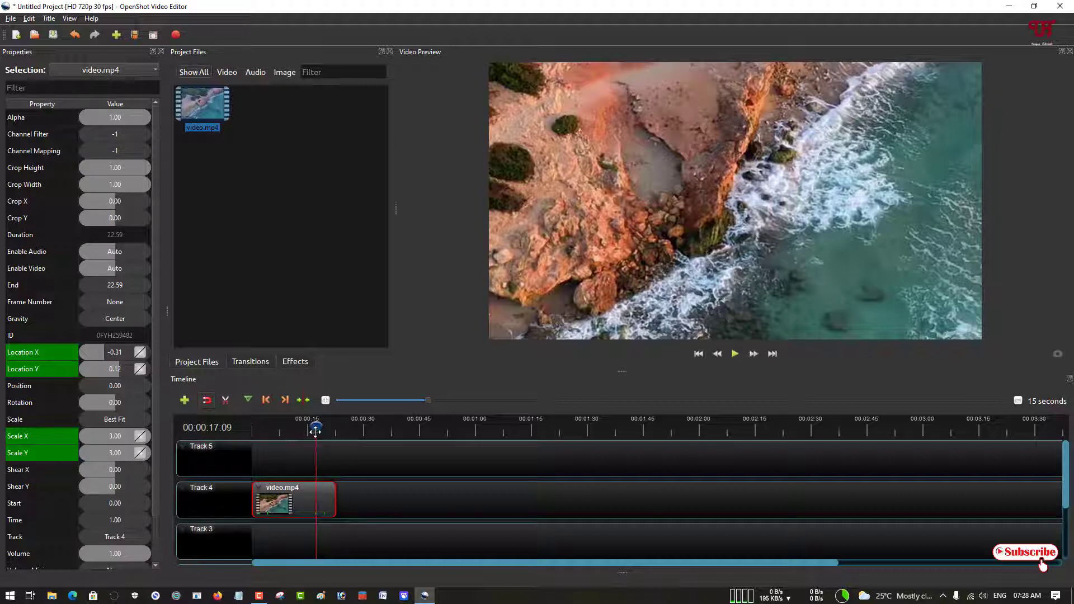
Scrub back near the start and play the zoom through, stopping at 00:00:22:01.
drag(316, 431, 267, 437)
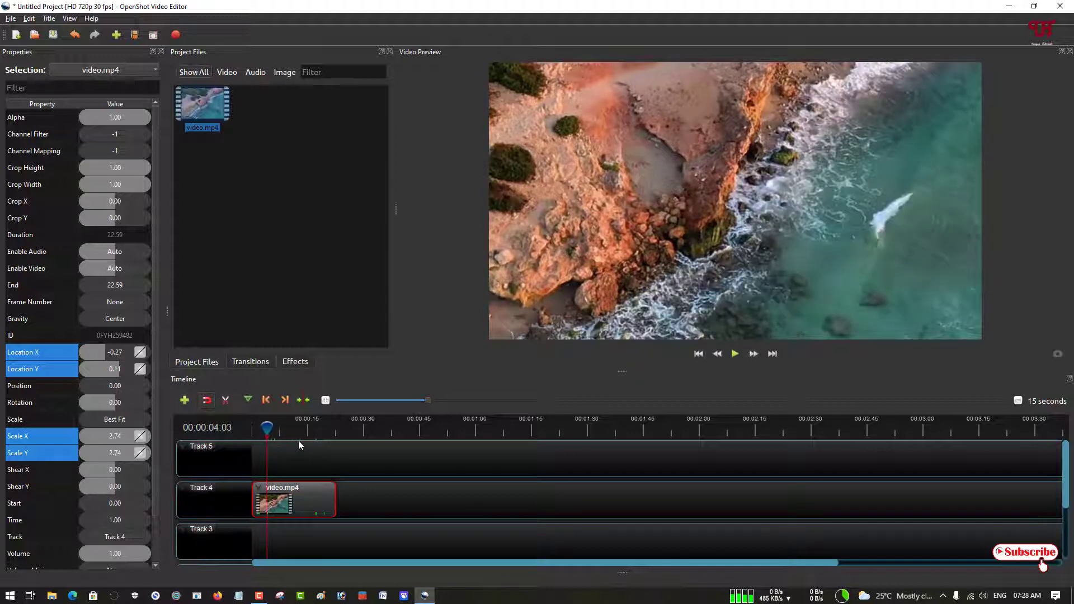
drag(269, 427, 242, 431)
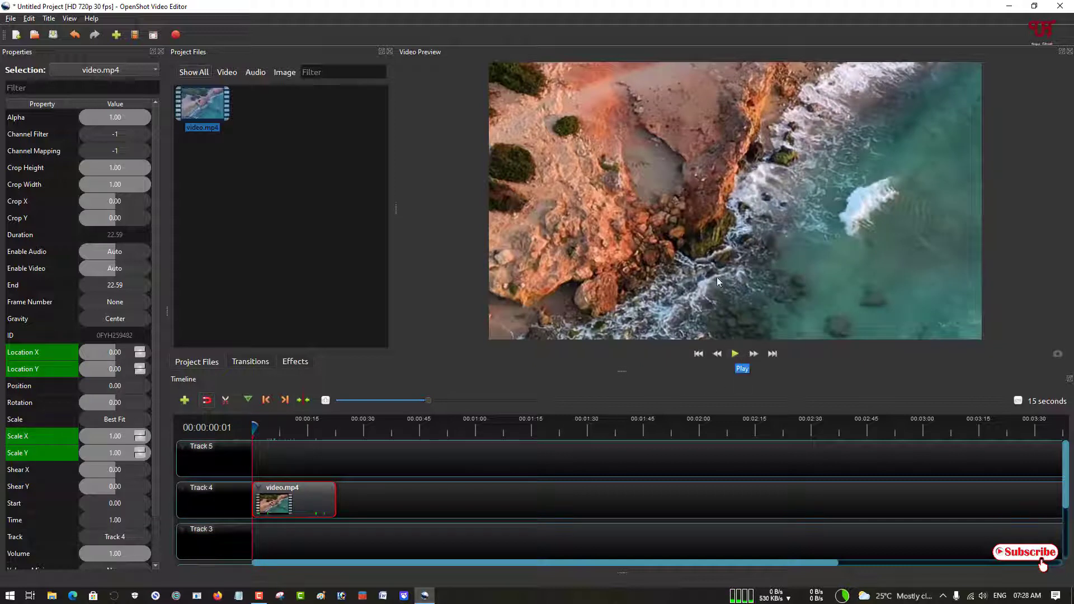
click(736, 354)
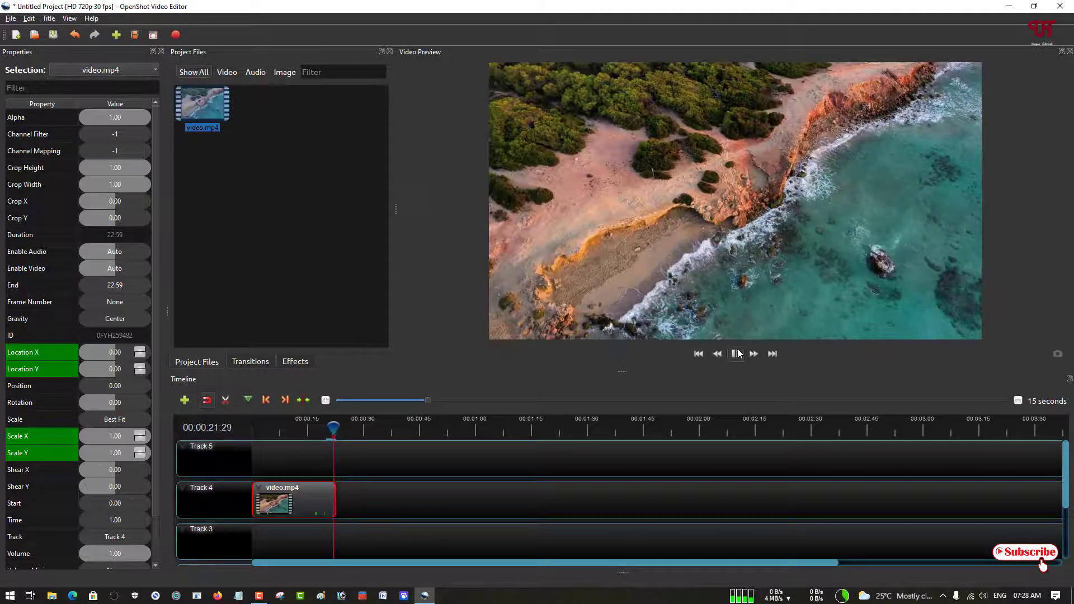
key(space)
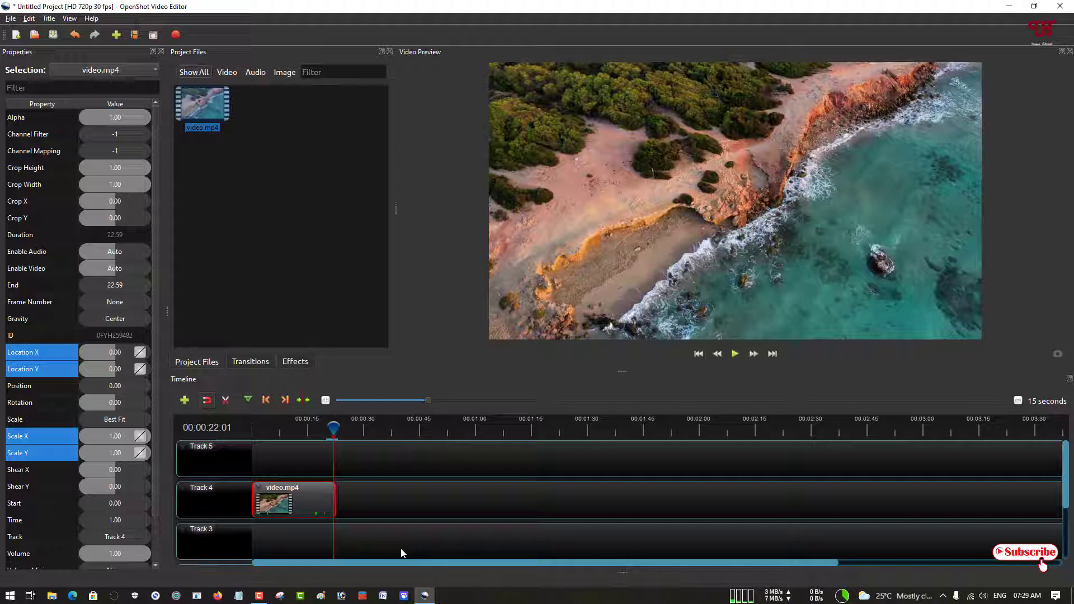
Scrub through the 00:00:17:09 keyframe to check the zoom, then close OpenShot and agree to save.
drag(328, 429, 273, 428)
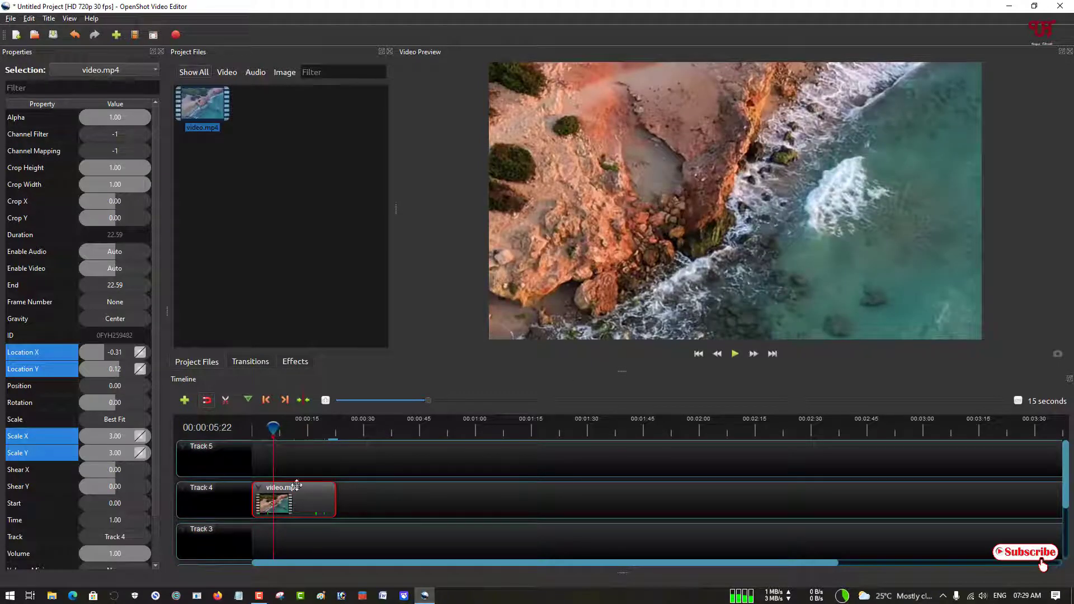
click(287, 429)
drag(300, 428, 316, 427)
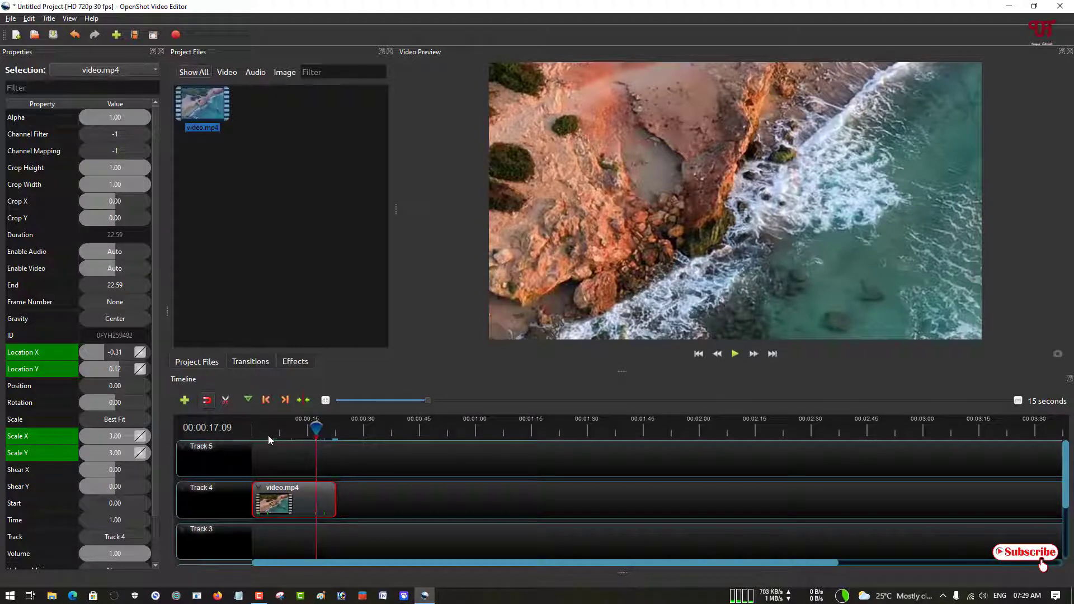
click(305, 431)
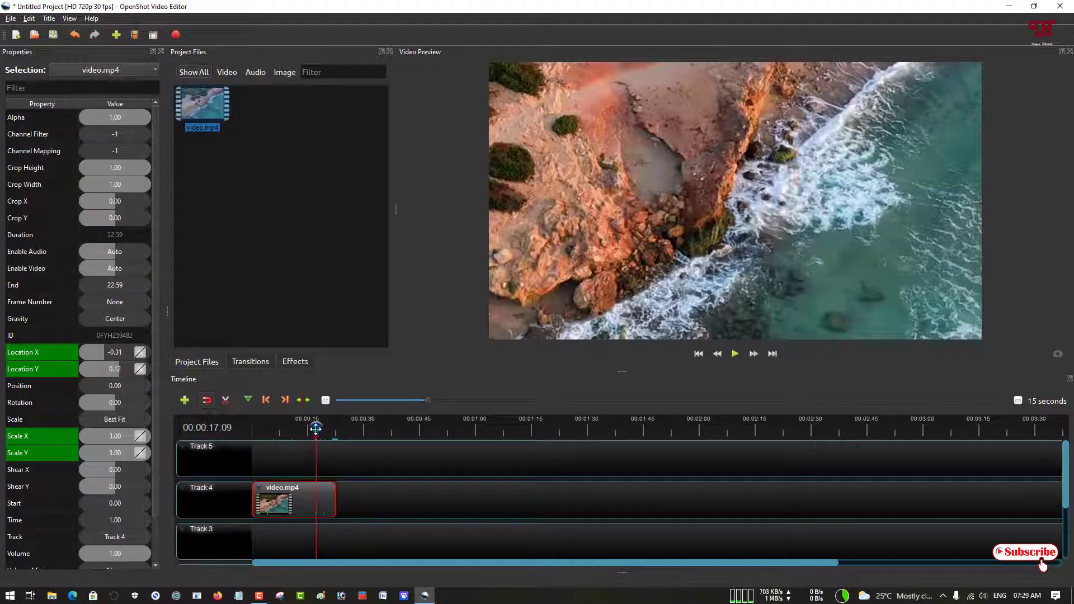
click(265, 432)
drag(266, 432, 270, 431)
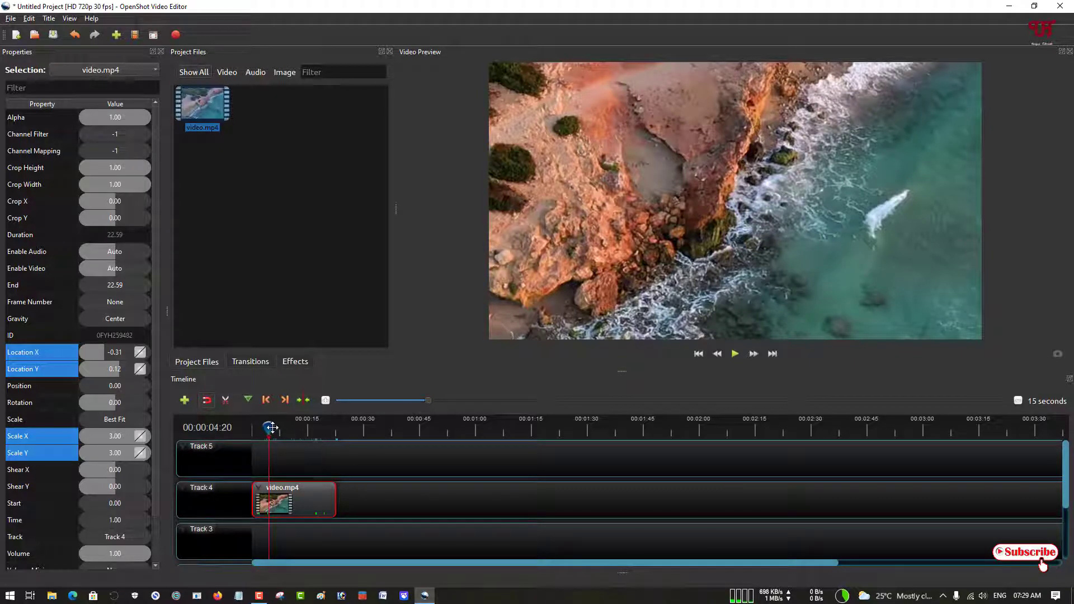
mouse_move(269, 431)
mouse_down()
mouse_move(286, 432)
mouse_move(264, 428)
mouse_up()
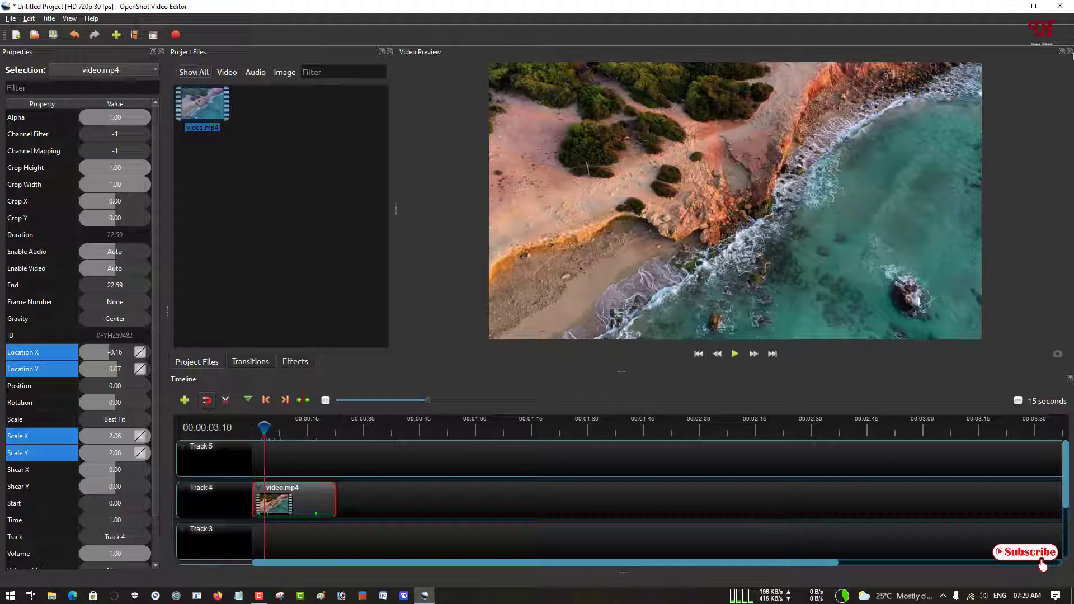
click(1060, 6)
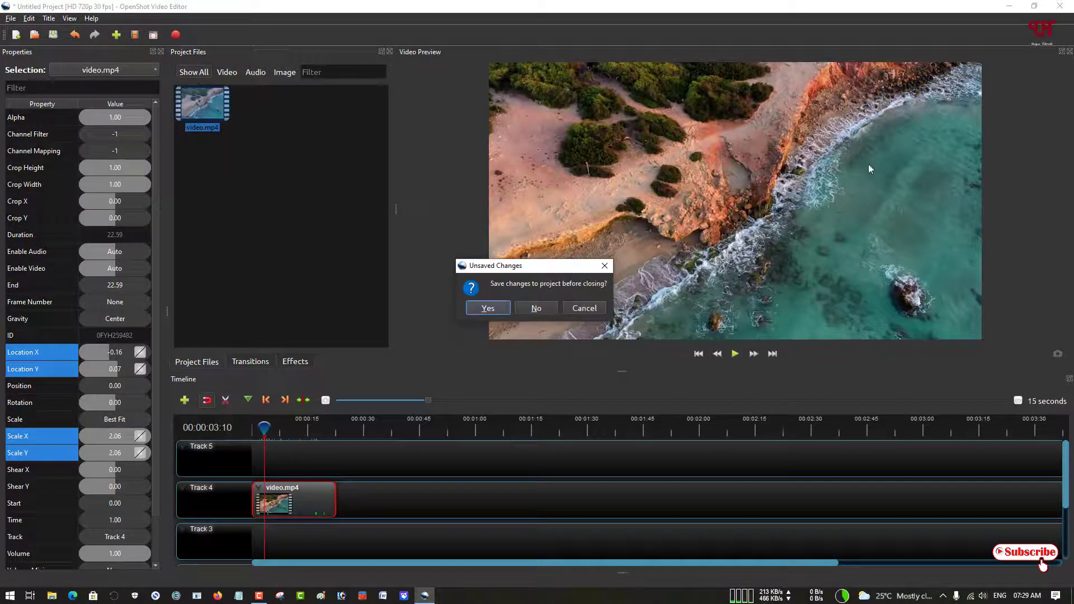
click(495, 307)
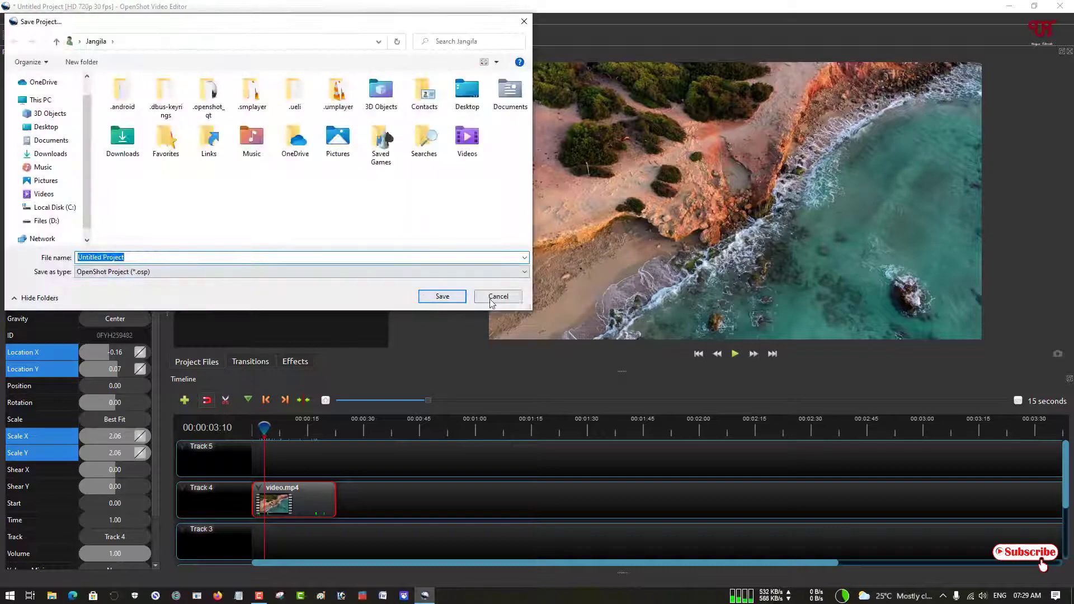